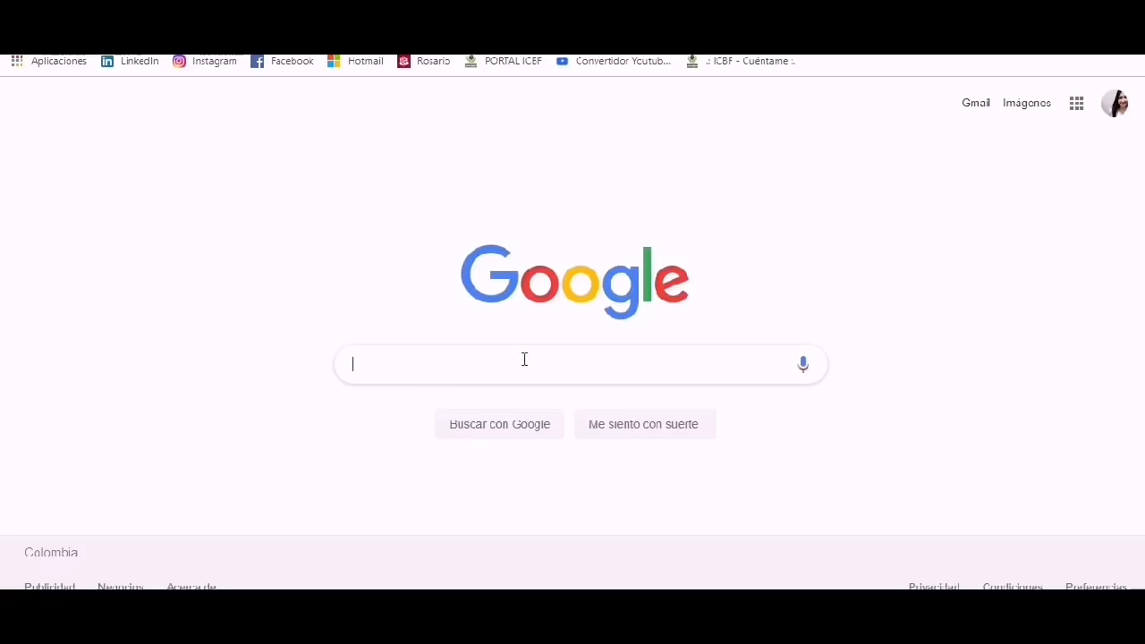
# Search Google for 'portal intranet icbf' via the suggestion that appears after typing PORTAL.
pyautogui.write('PORTAL')
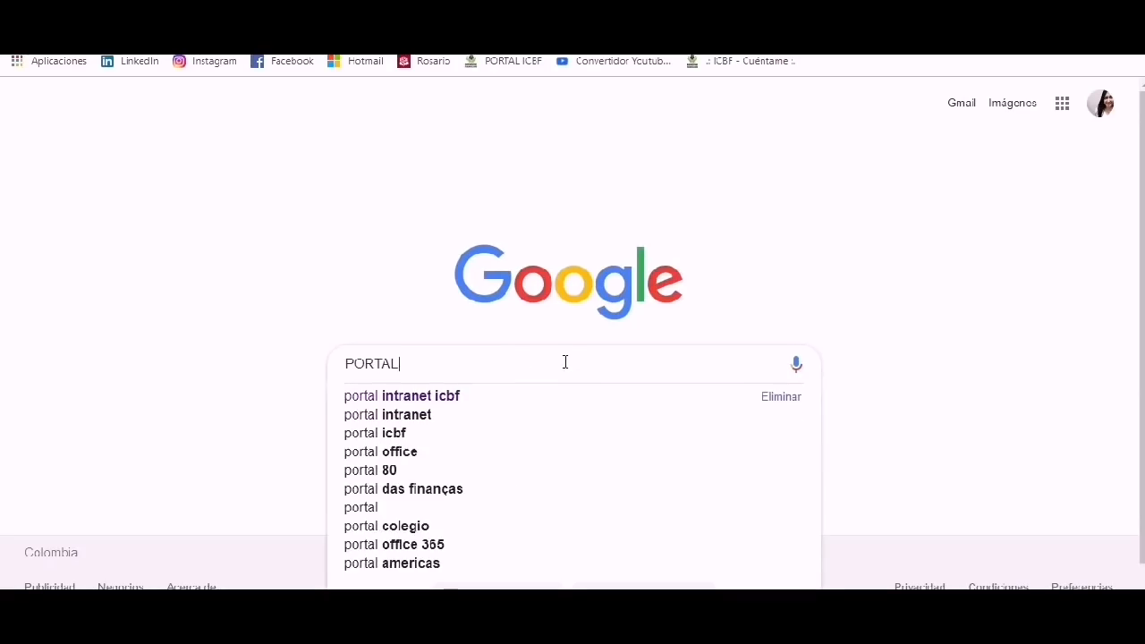
pyautogui.press('Down')
pyautogui.press('Return')
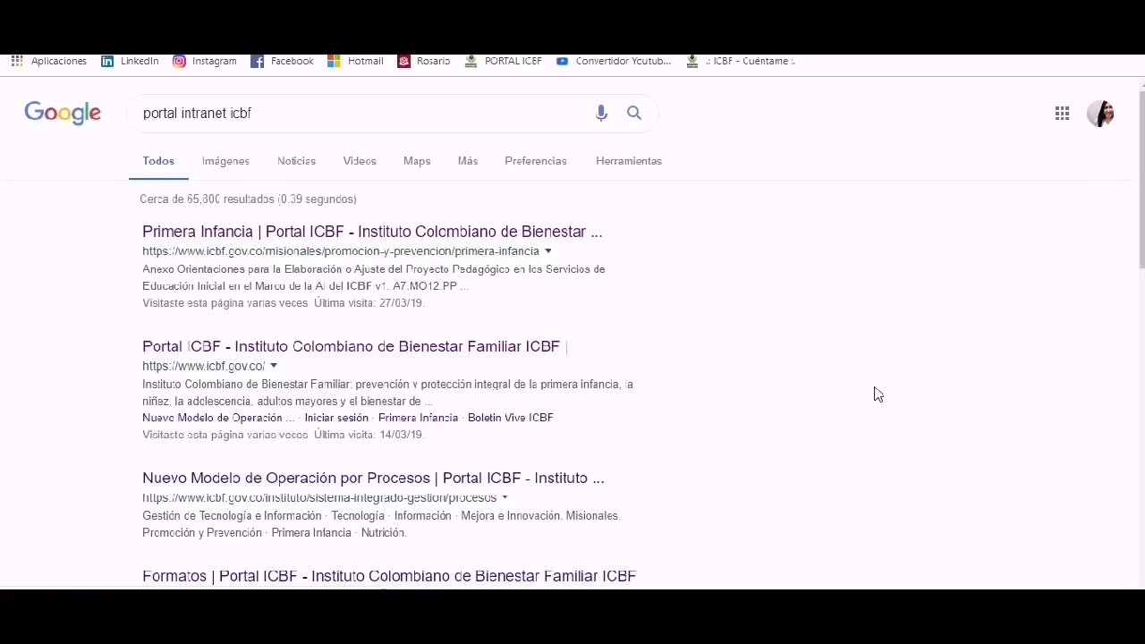
# On the Primera Infancia page, find 'ESCALA DE' and download Formato Escala de Valoración v4.
pyautogui.click(364, 235)
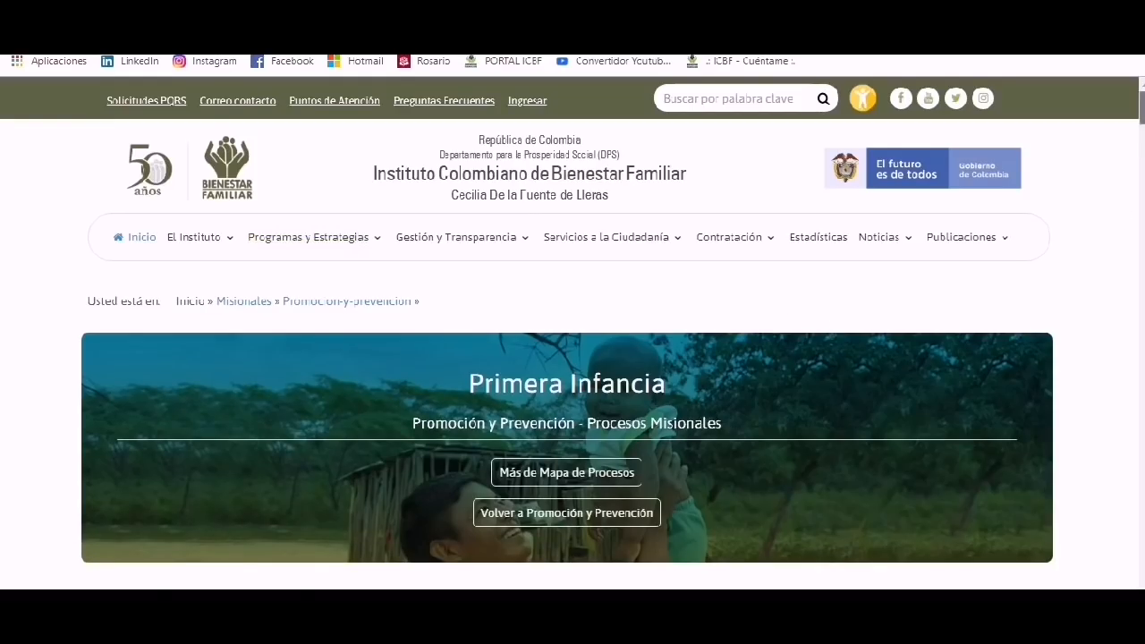
pyautogui.scroll(-15, 1038, 261)
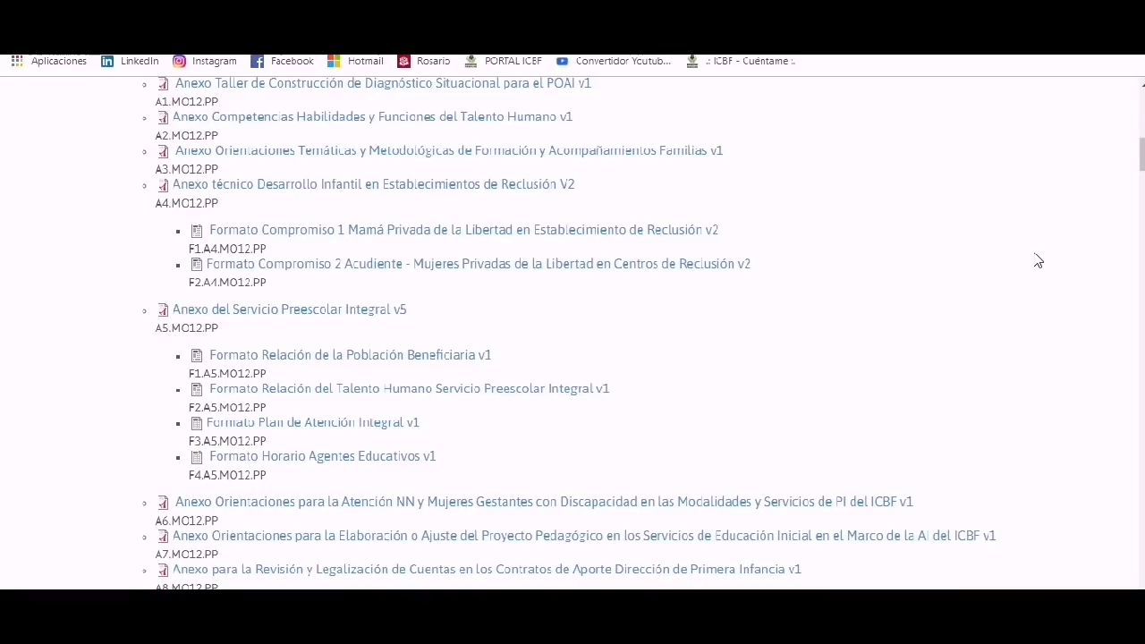
pyautogui.hotkey('ctrl', 'f')
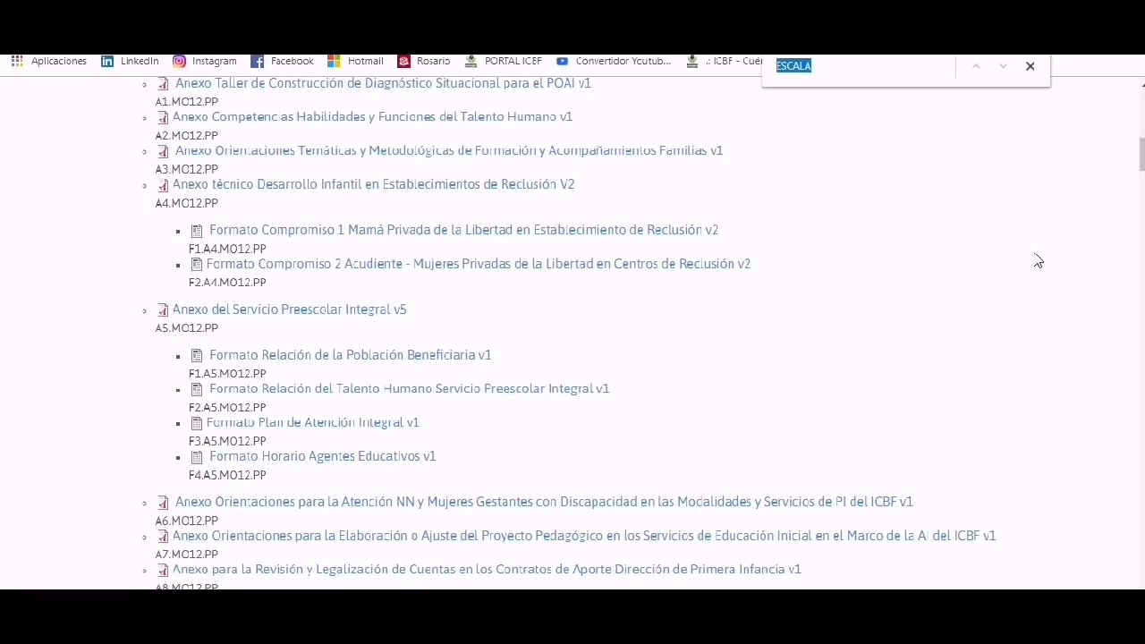
pyautogui.write('ESCALA DE')
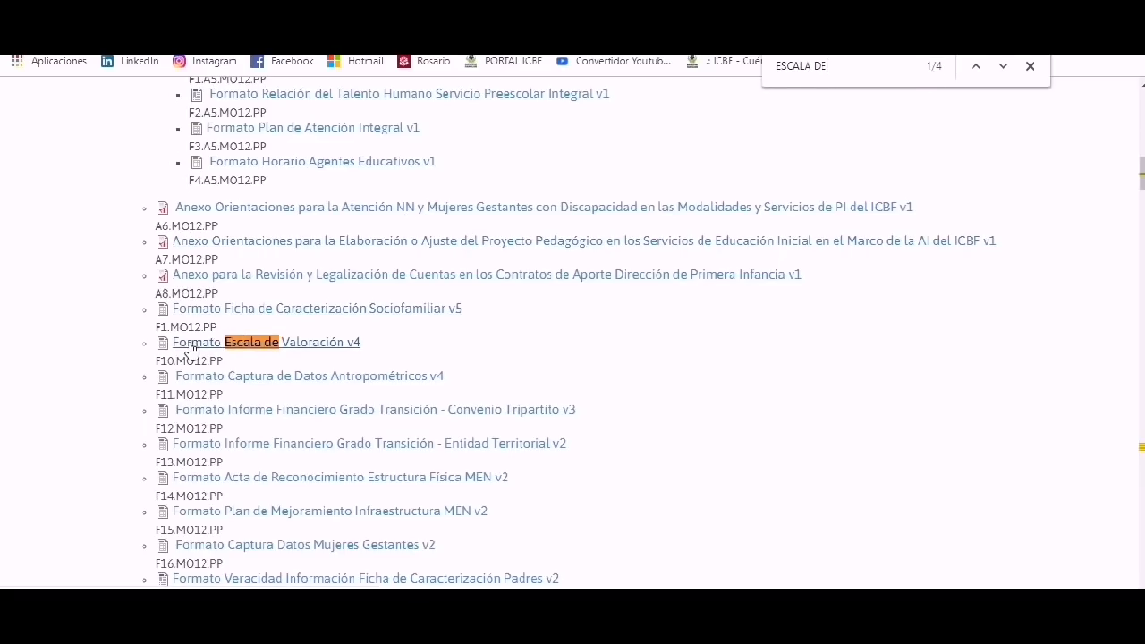
pyautogui.click(343, 344)
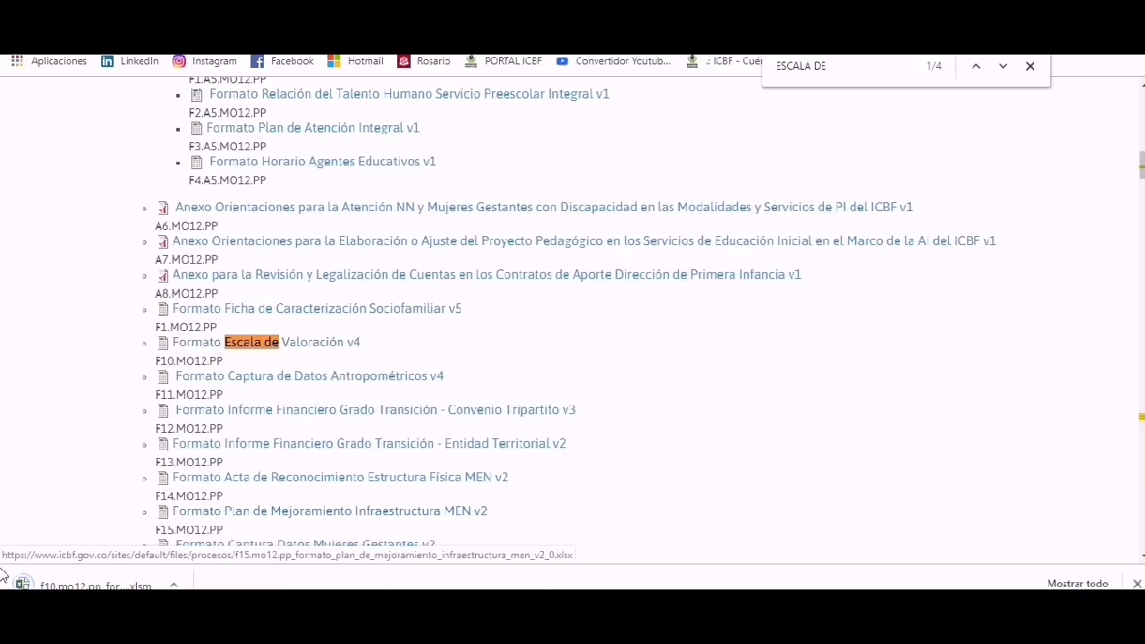
# Open the downloaded .xlsm workbook and enable both editing and its macros.
pyautogui.click(97, 579)
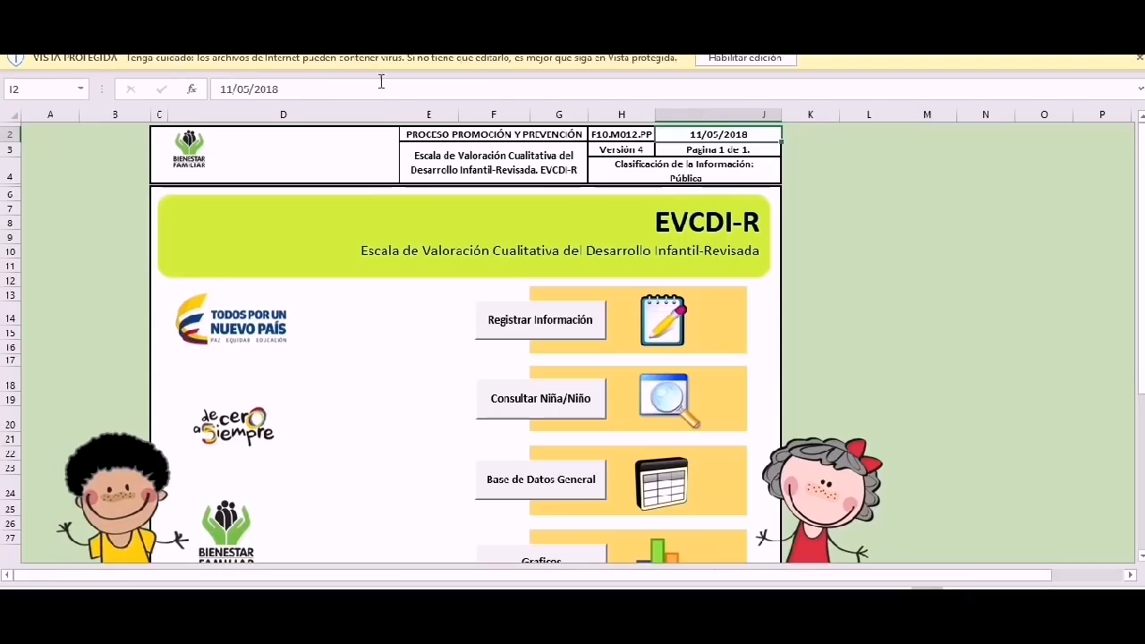
pyautogui.click(727, 61)
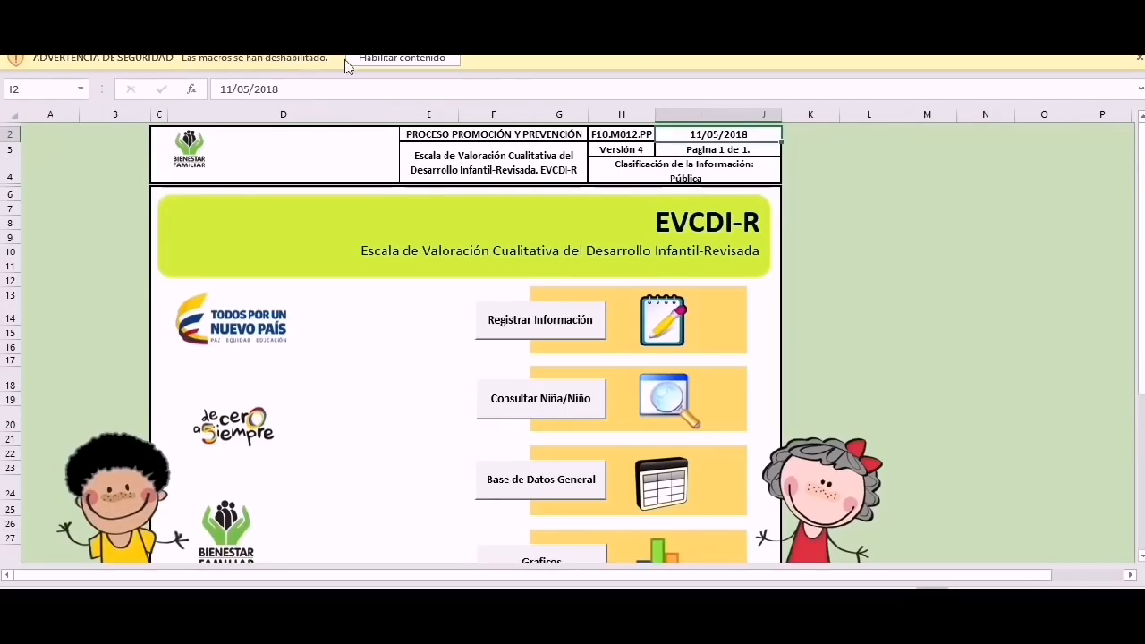
pyautogui.click(384, 62)
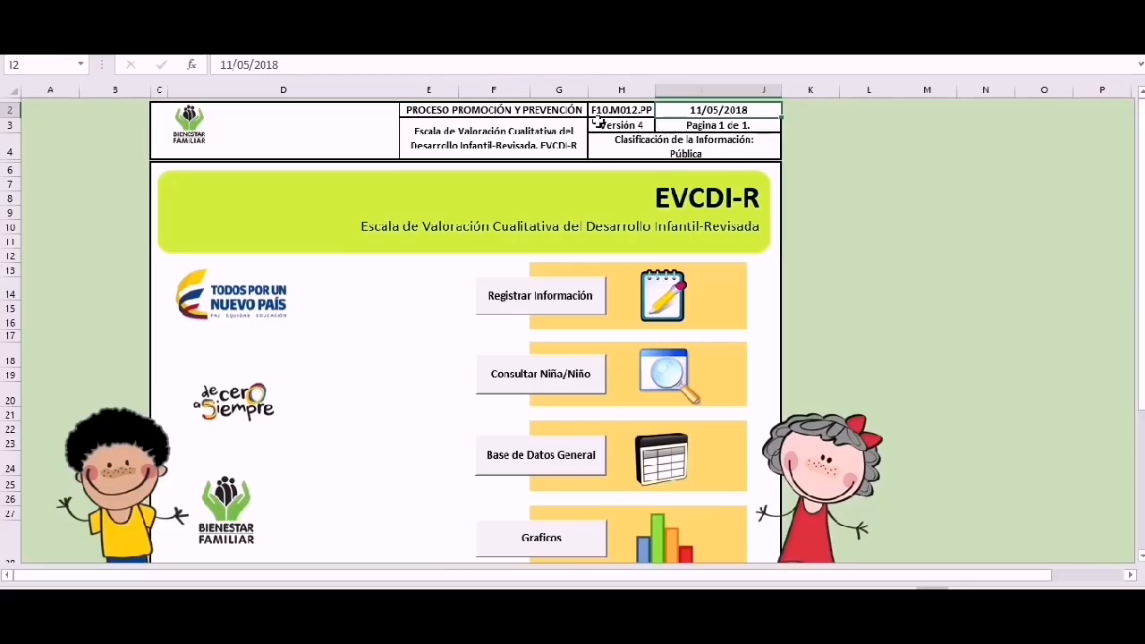
# Open the individual registration form with the Registrar Información button on the start sheet.
pyautogui.moveTo(1142, 143); pyautogui.dragTo(1142, 172)
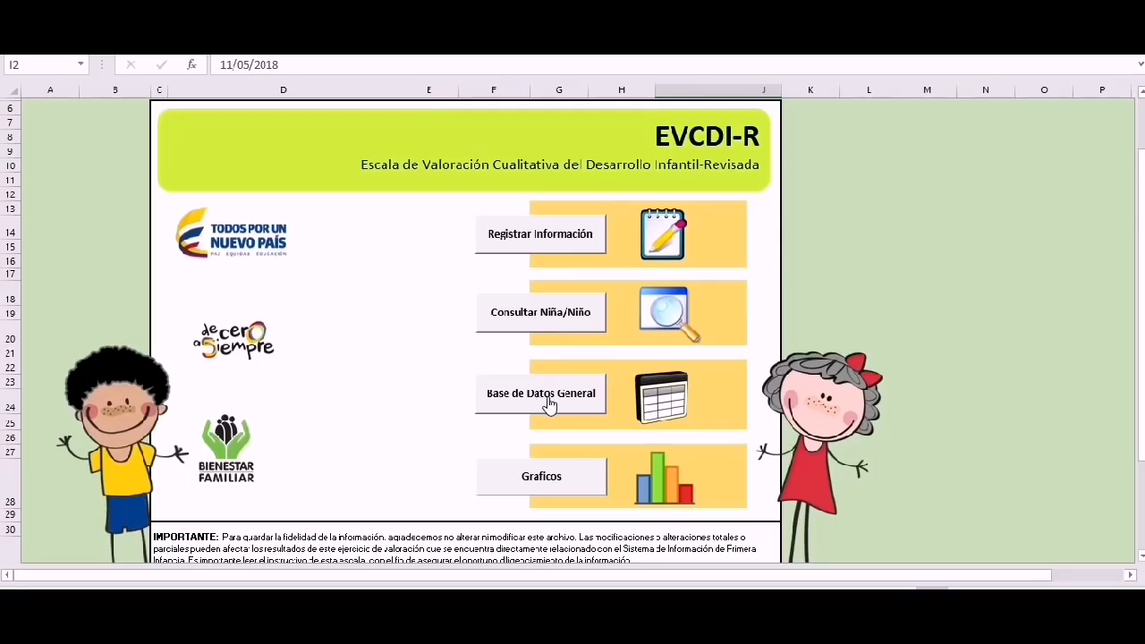
pyautogui.click(541, 235)
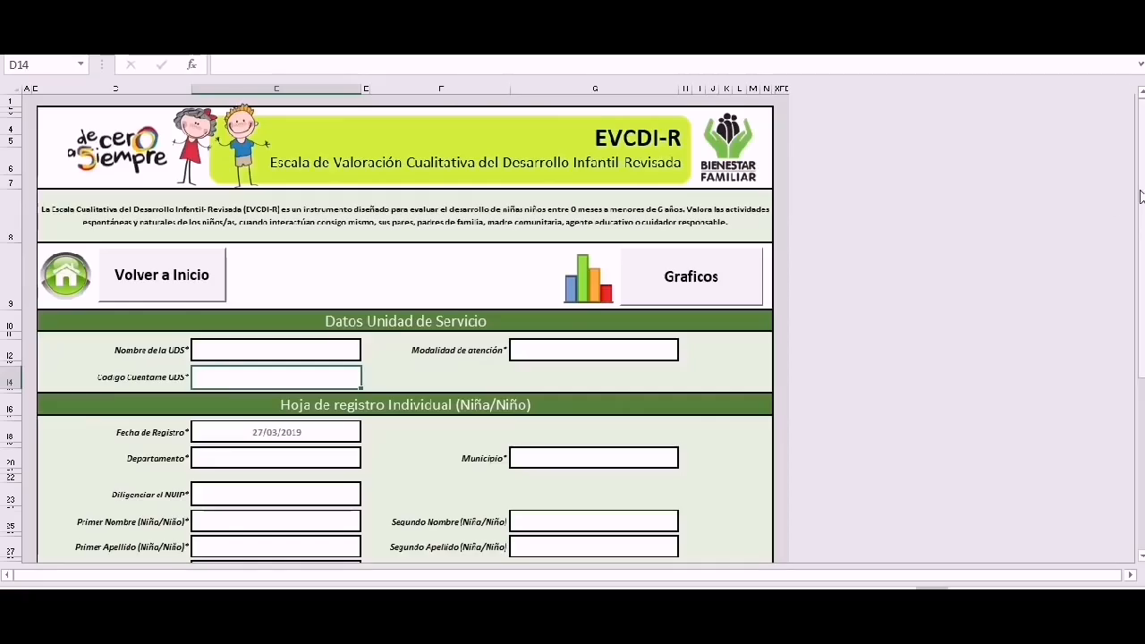
pyautogui.moveTo(1142, 193); pyautogui.dragTo(1142, 229)
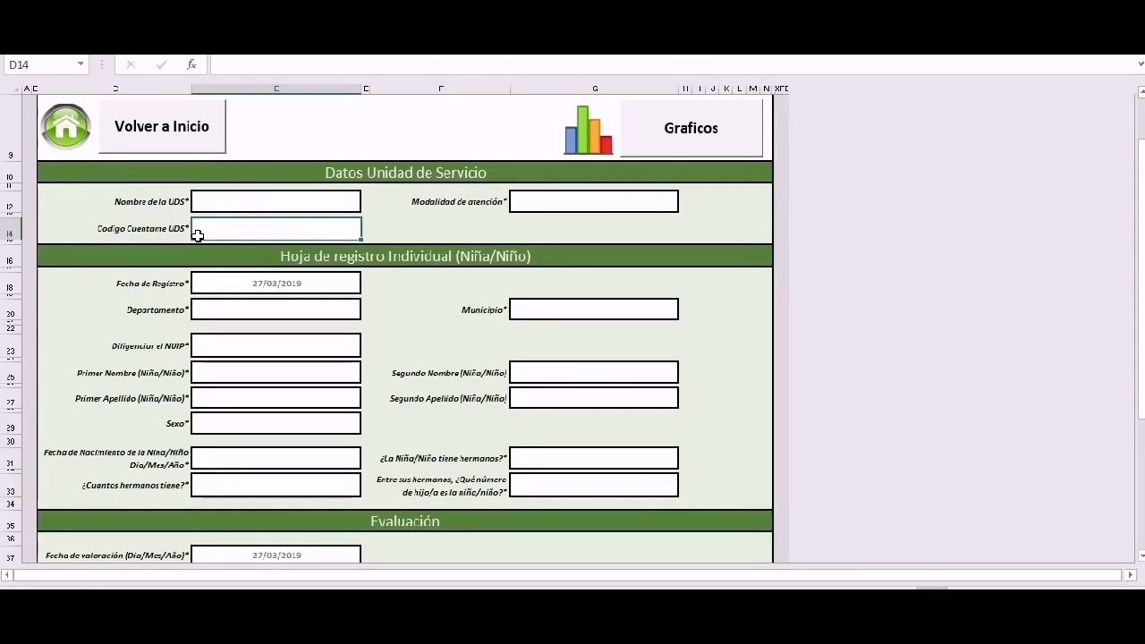
pyautogui.click(211, 203)
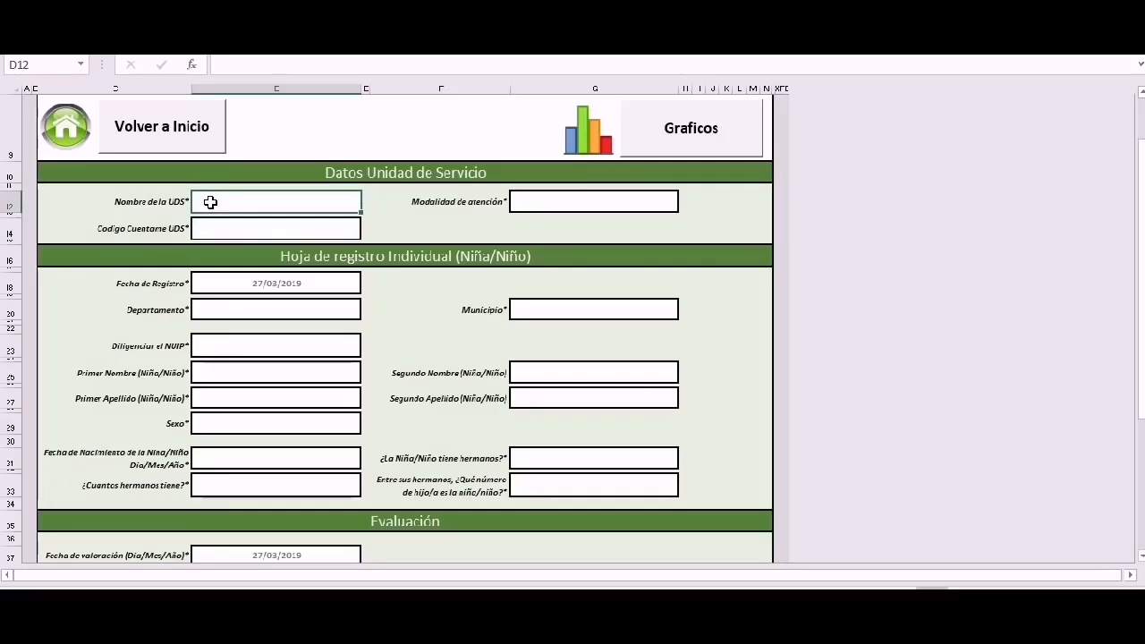
pyautogui.write('CRECIEND')
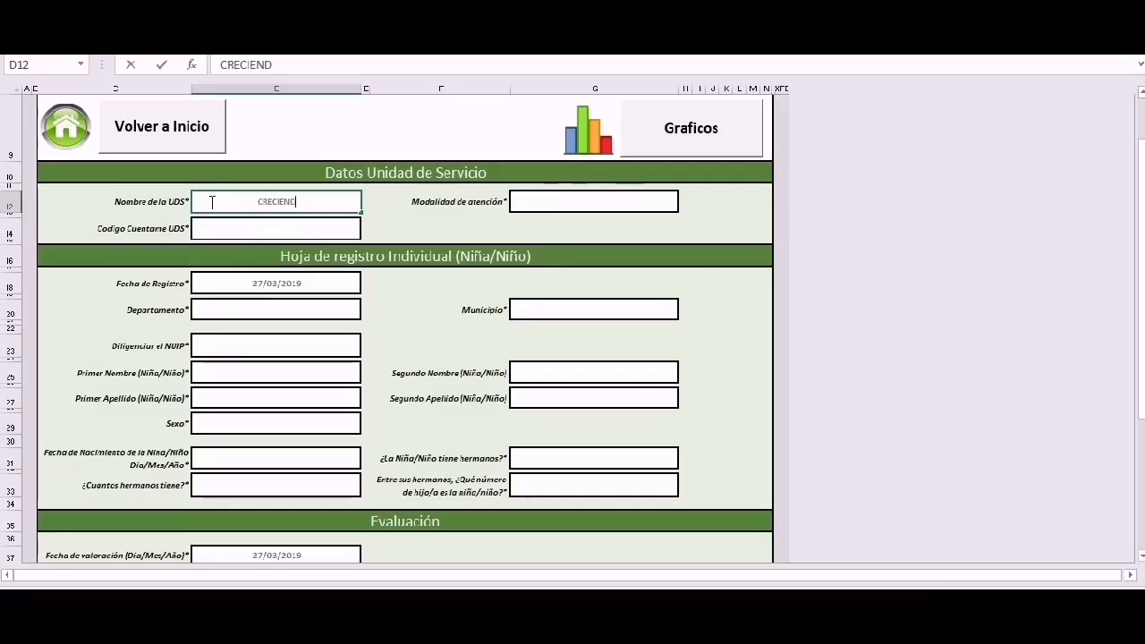
pyautogui.write('O FELICES')
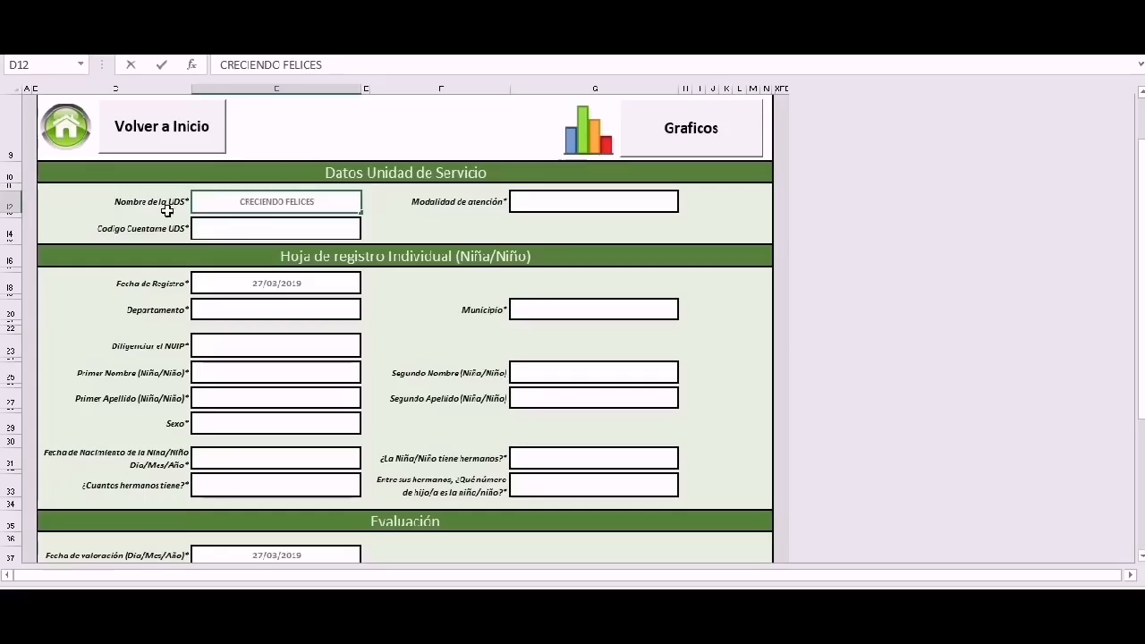
pyautogui.click(264, 230)
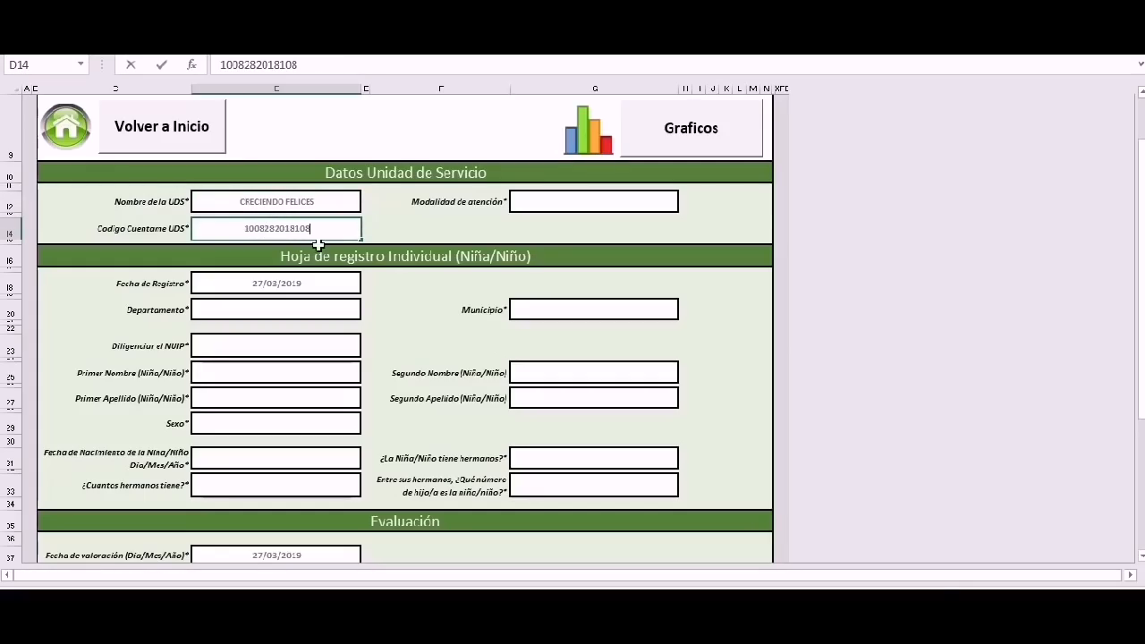
pyautogui.click(572, 207)
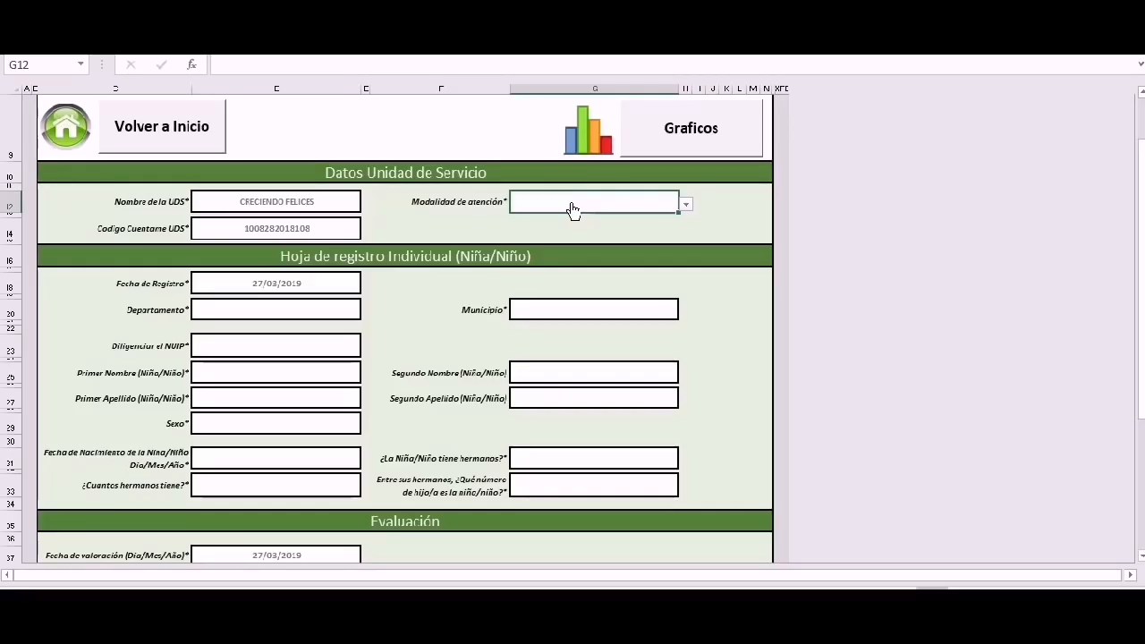
pyautogui.click(687, 205)
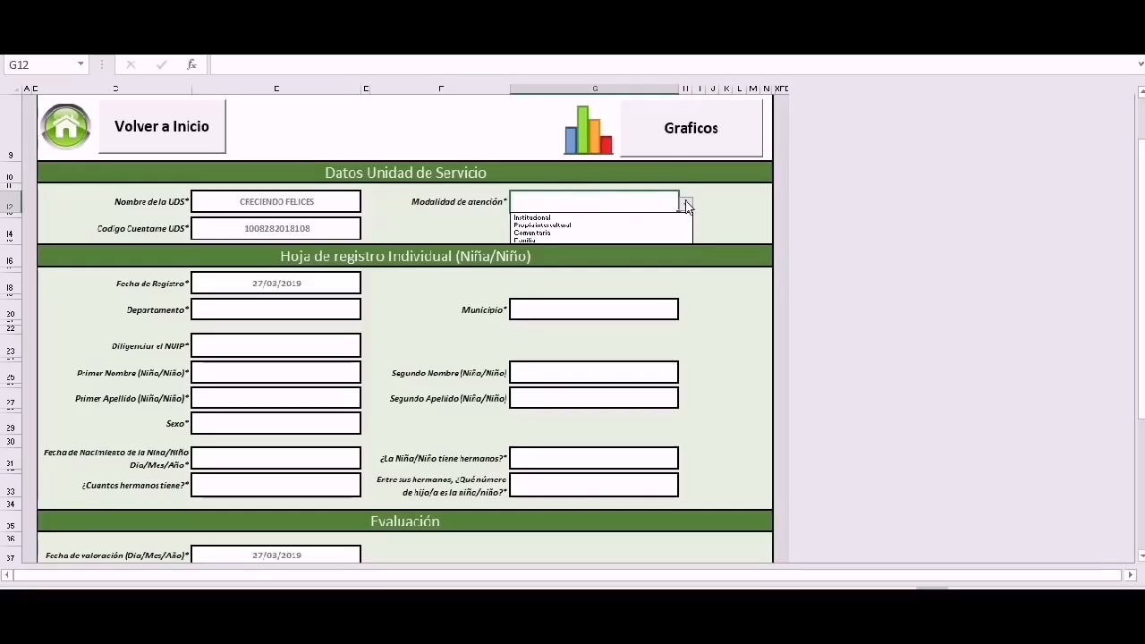
pyautogui.click(537, 231)
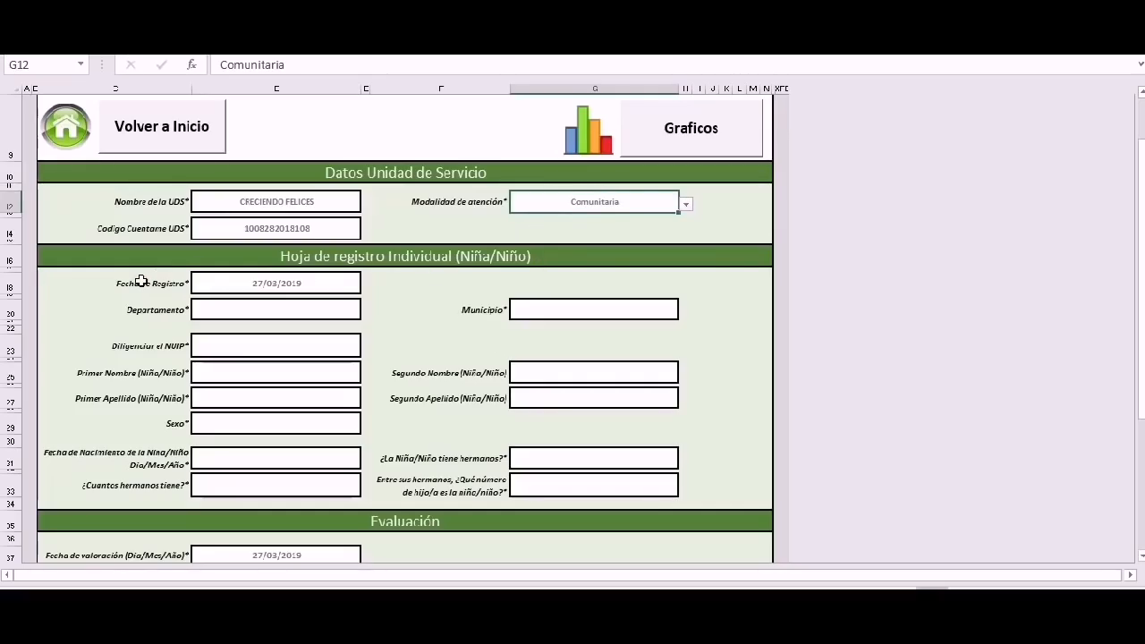
pyautogui.click(237, 286)
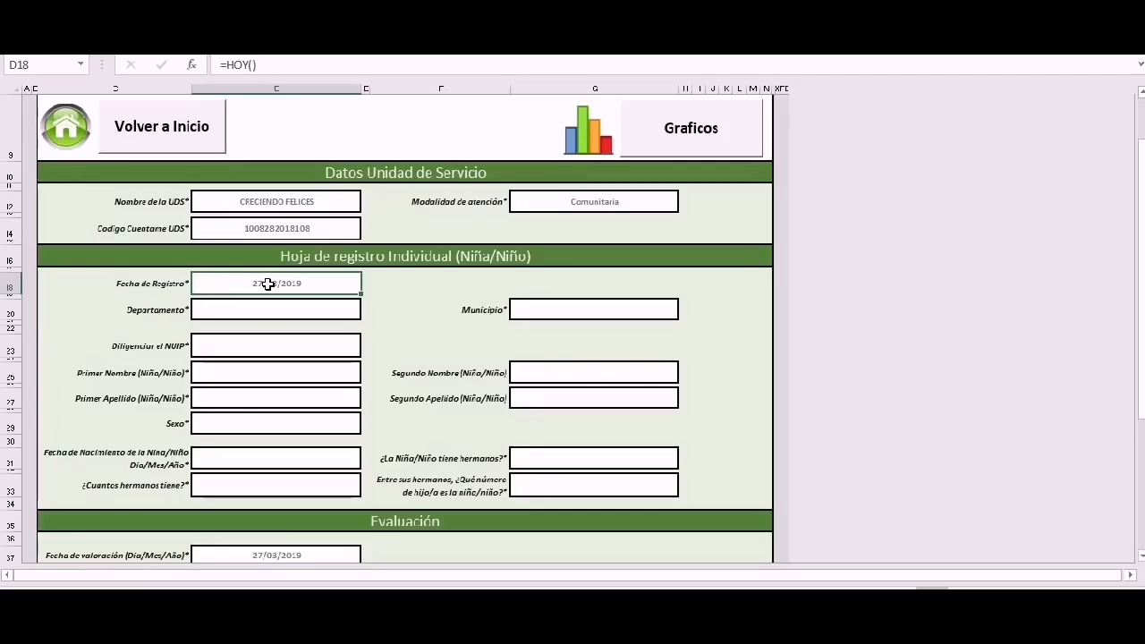
# Set Departamento to BOGOTA_D.C. and Municipio to BOGOTA DISTRITO CAPITAL.
pyautogui.click(238, 317)
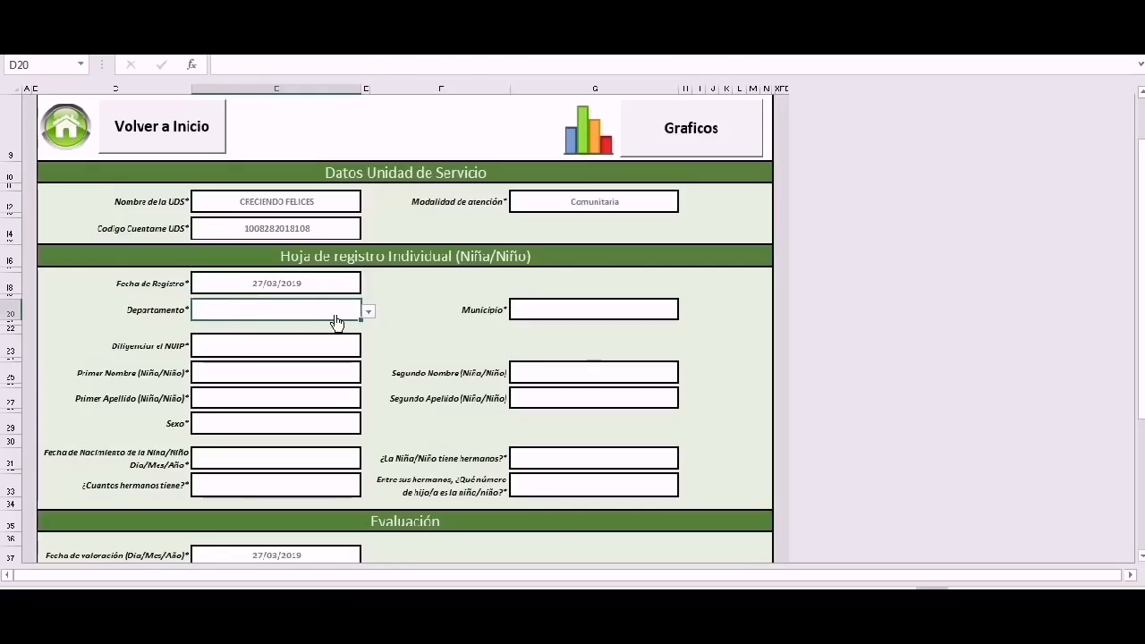
pyautogui.click(564, 313)
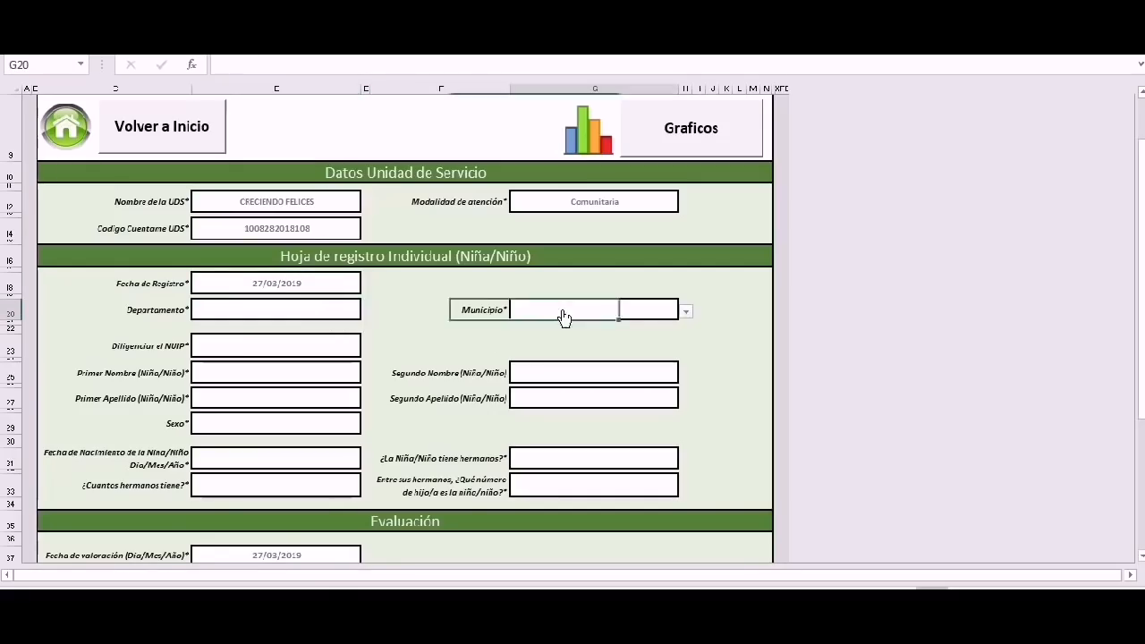
pyautogui.click(330, 317)
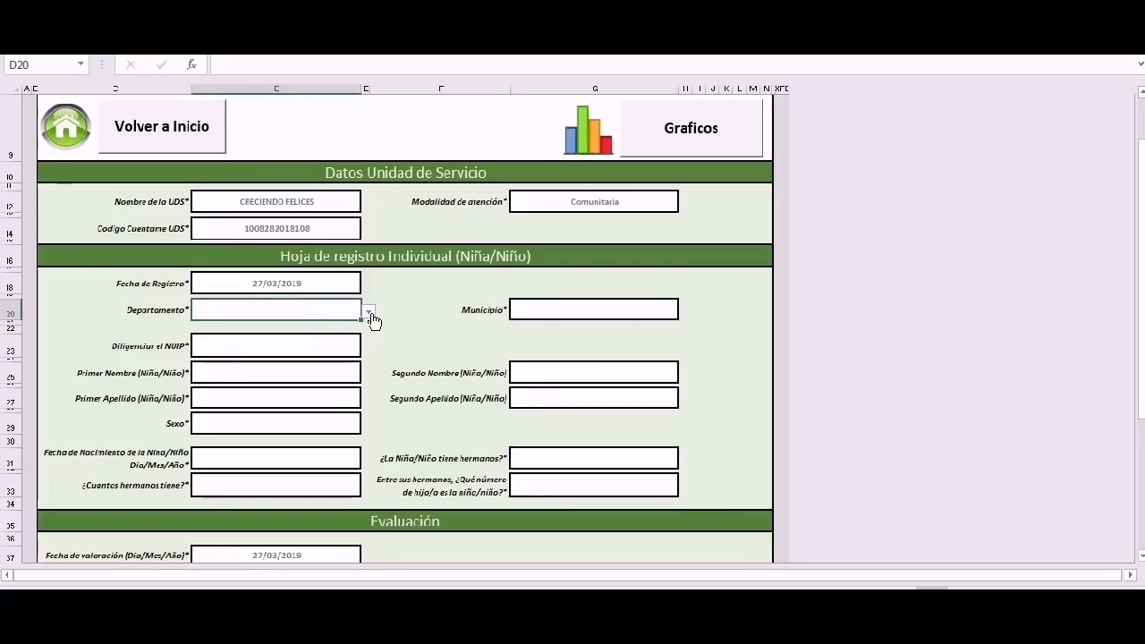
pyautogui.click(369, 313)
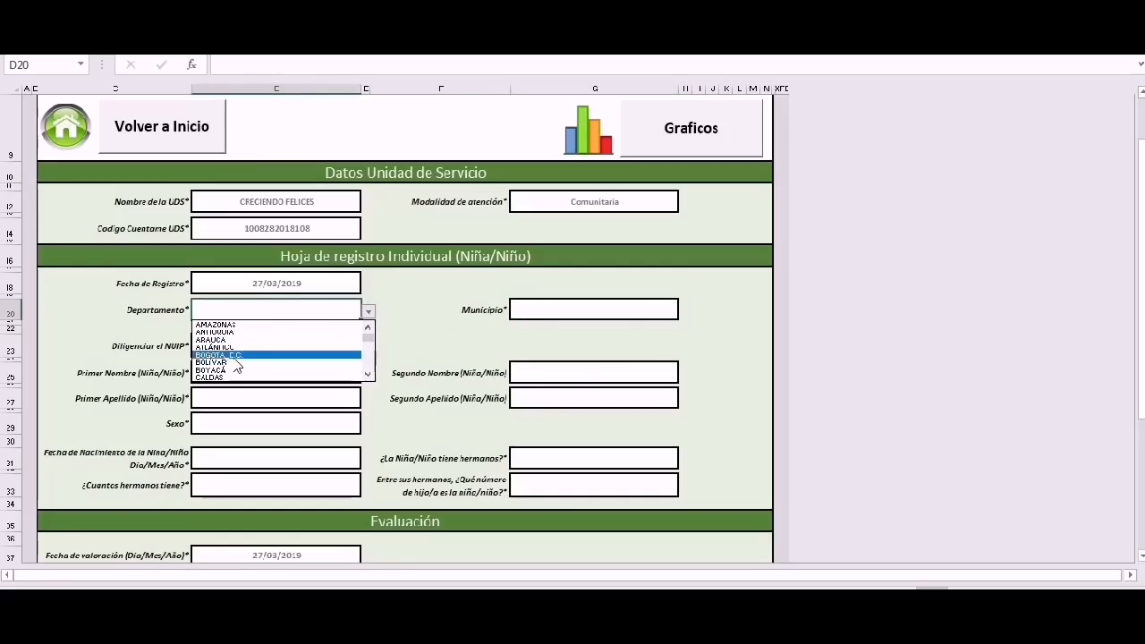
pyautogui.click(575, 312)
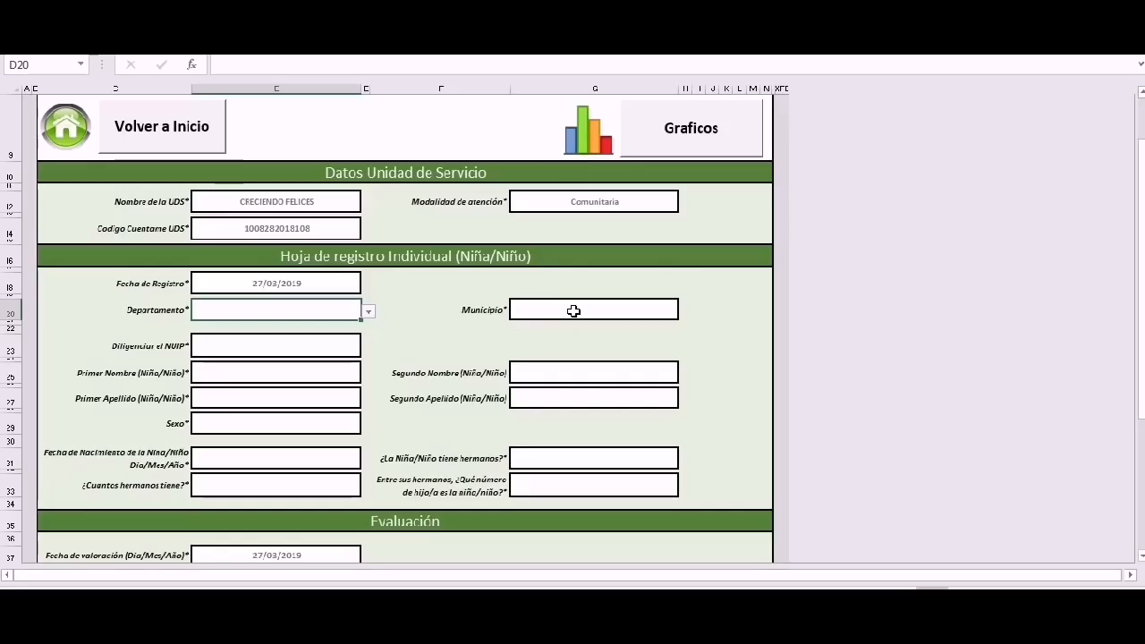
pyautogui.click(574, 310)
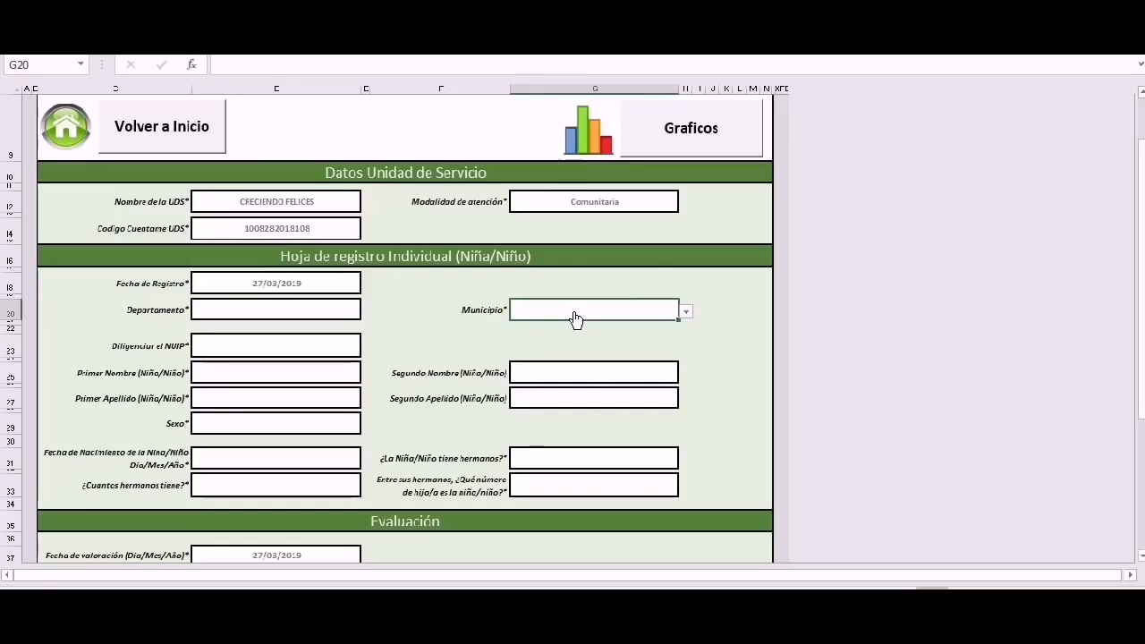
pyautogui.click(344, 311)
pyautogui.click(368, 315)
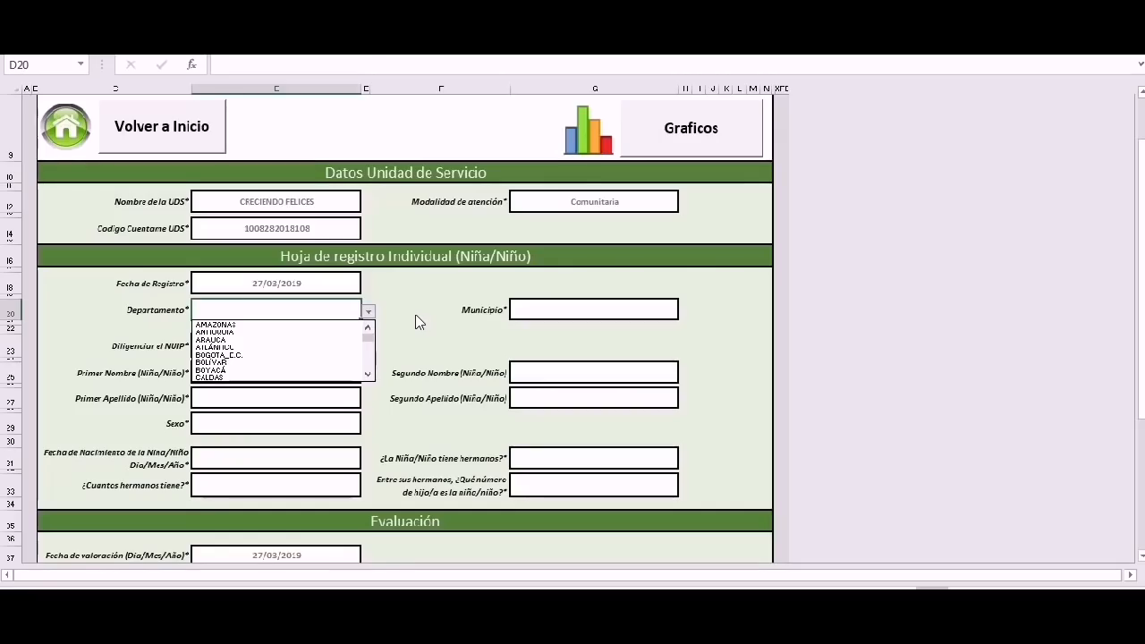
pyautogui.click(417, 314)
pyautogui.click(369, 313)
pyautogui.click(281, 356)
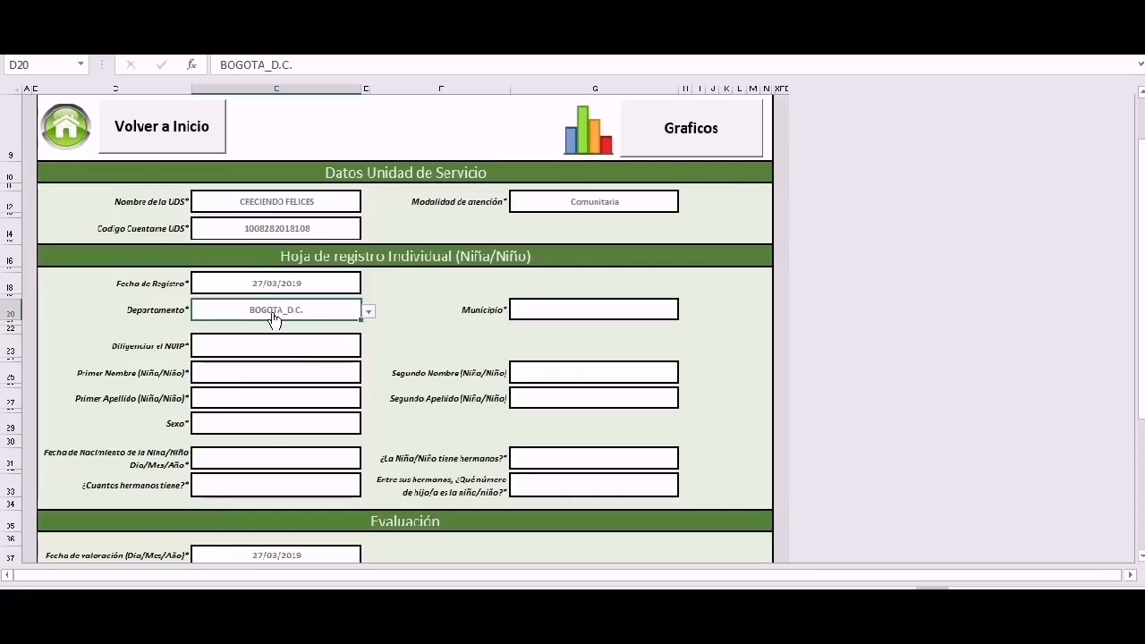
pyautogui.click(369, 313)
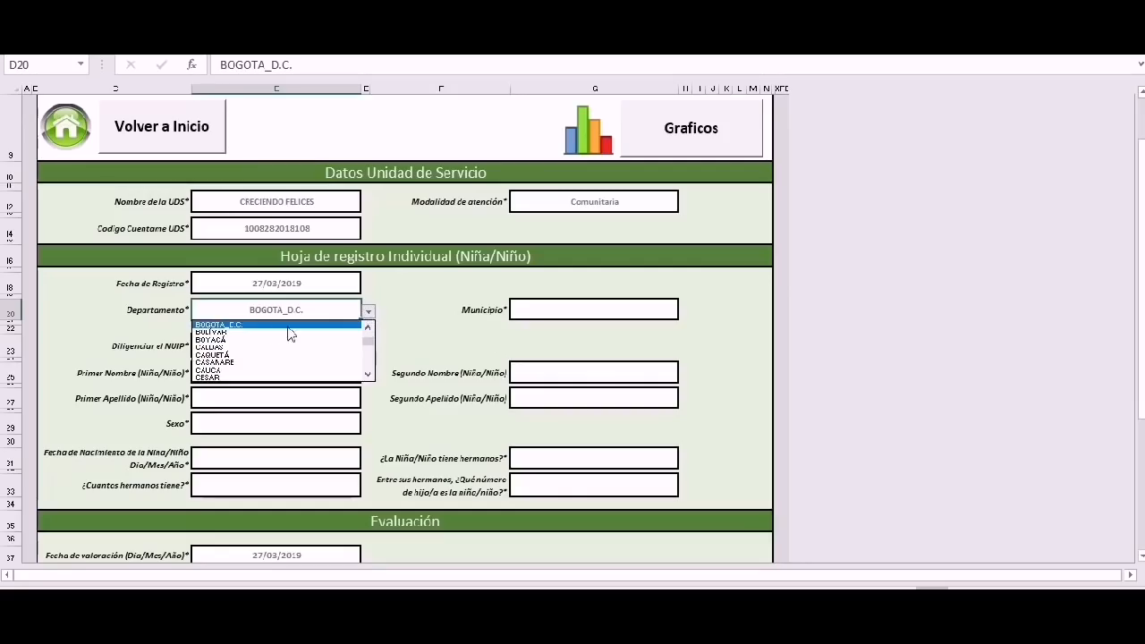
pyautogui.click(573, 309)
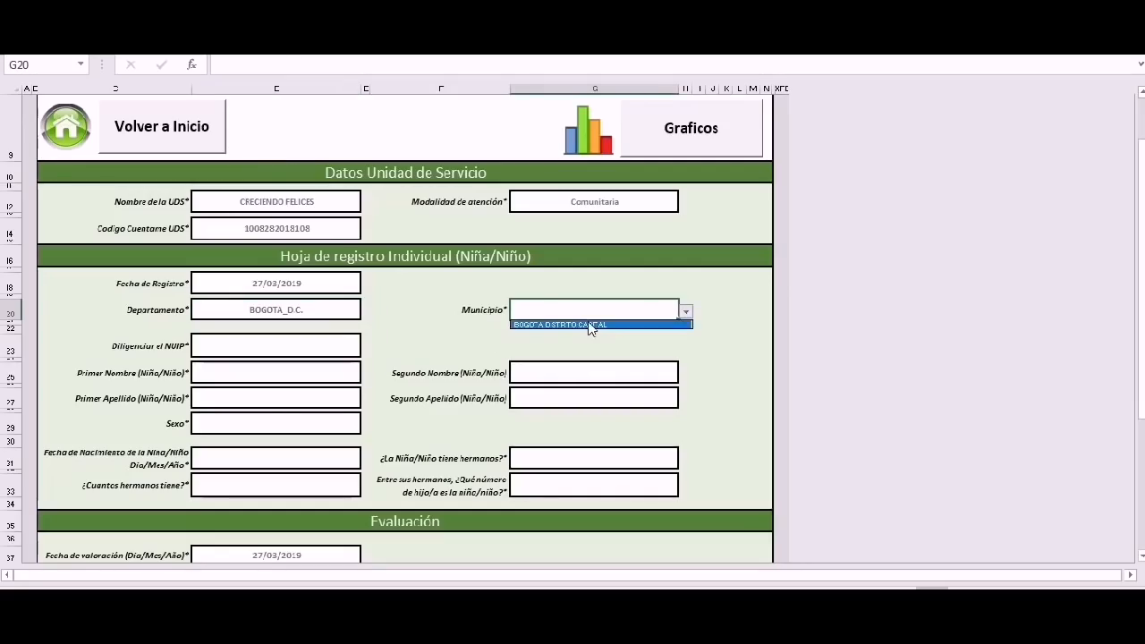
pyautogui.click(593, 324)
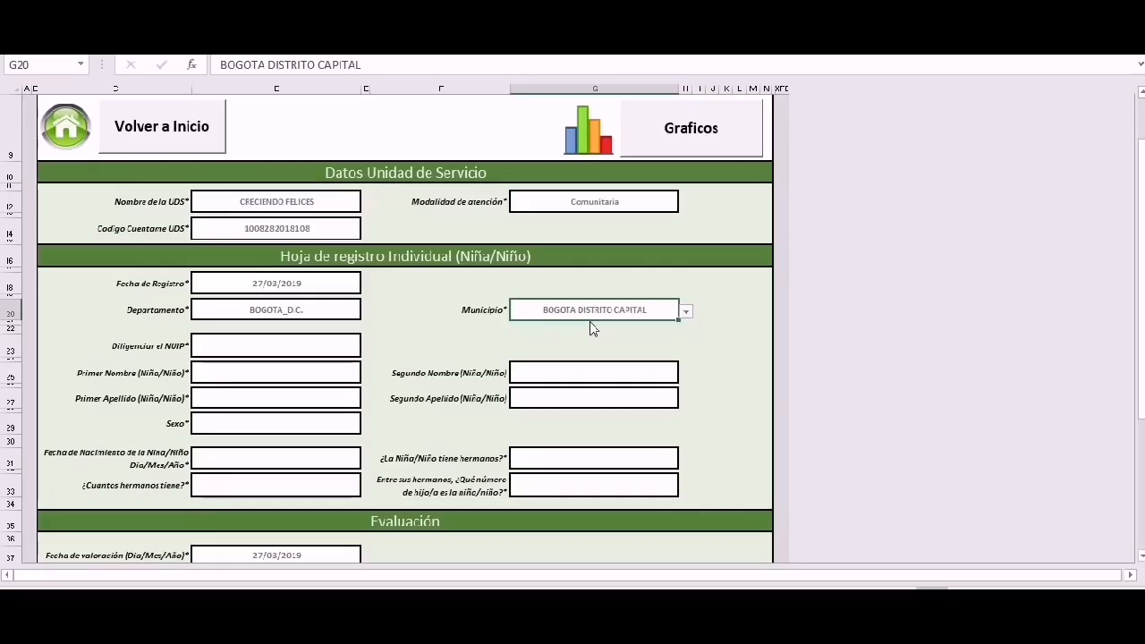
pyautogui.click(321, 322)
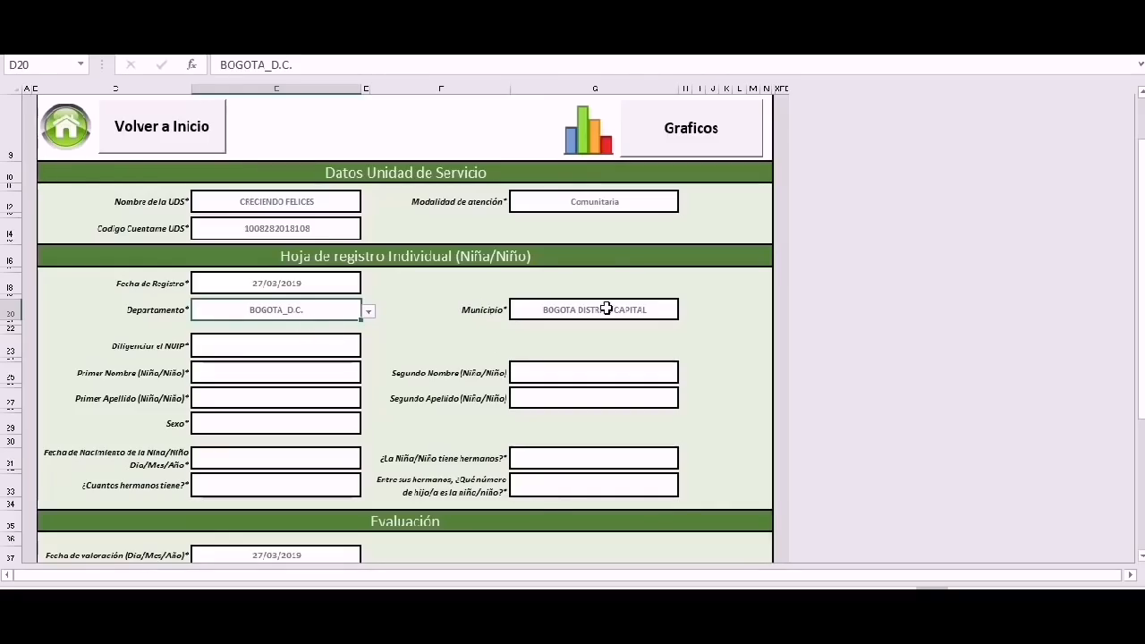
# Enter the child's NUIP and type the child's first name.
pyautogui.click(291, 348)
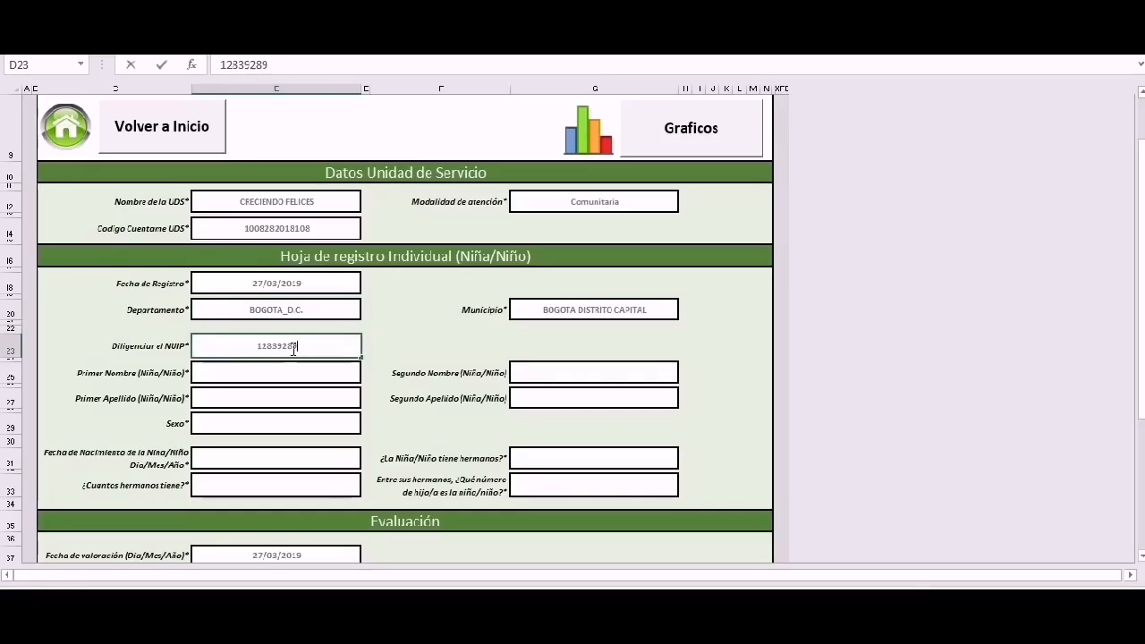
pyautogui.click(296, 373)
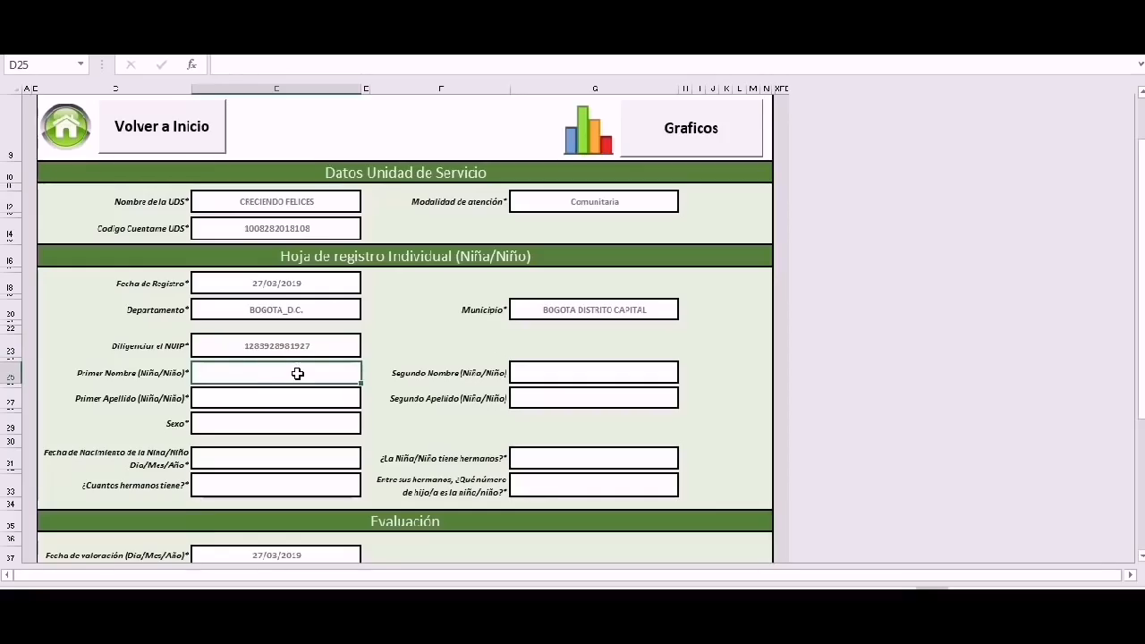
# Commit the first name and enter the child's second name and both surnames.
pyautogui.press('Return')
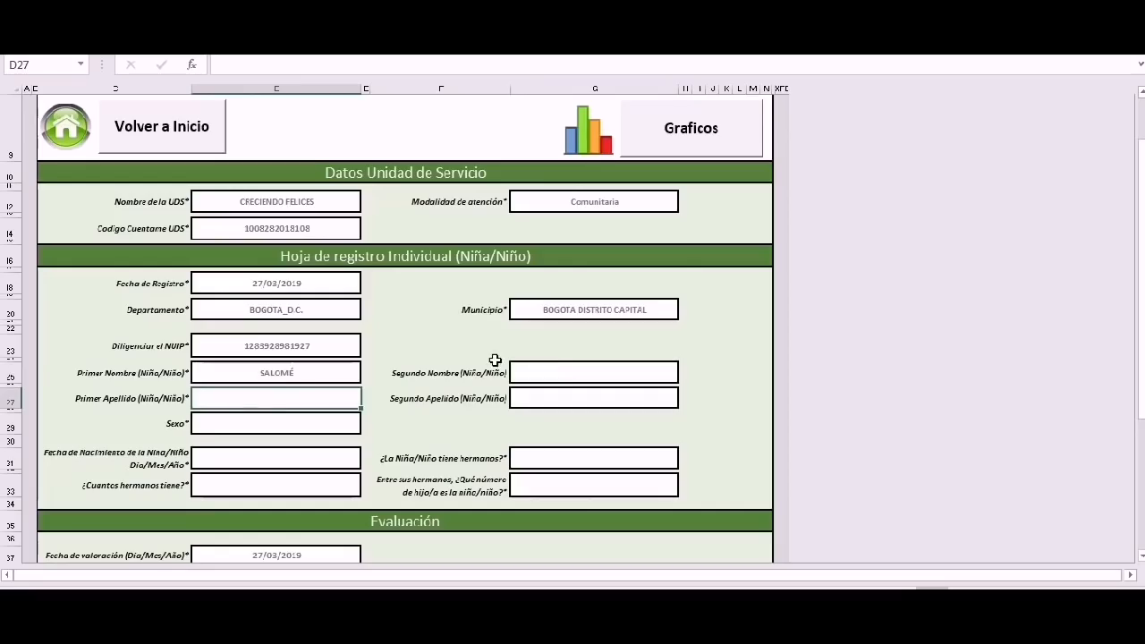
pyautogui.click(565, 375)
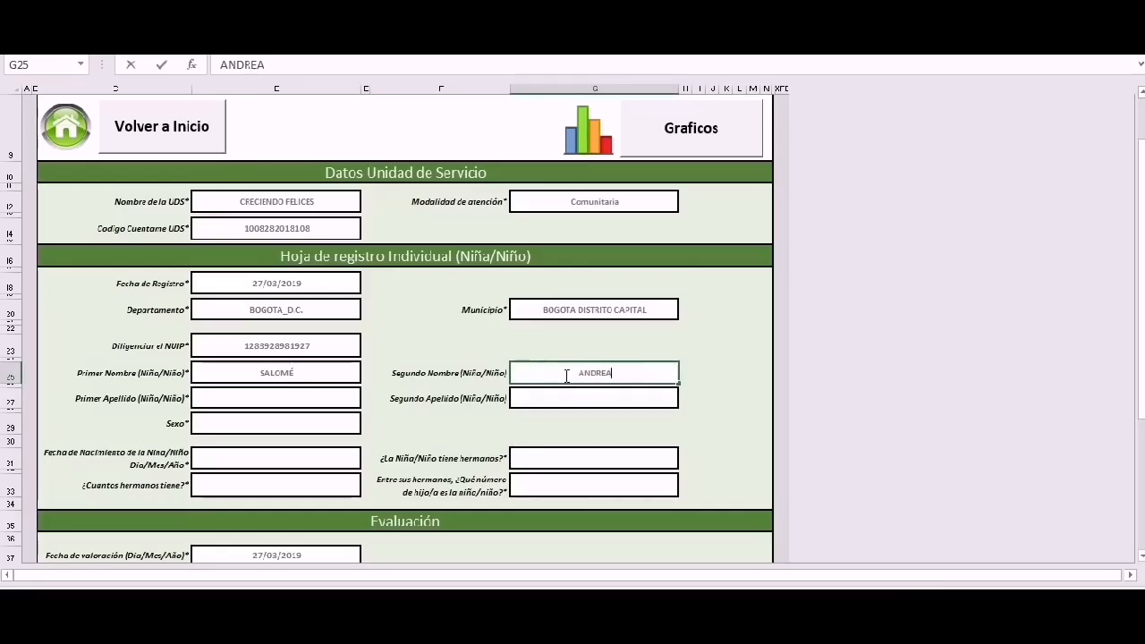
pyautogui.click(351, 403)
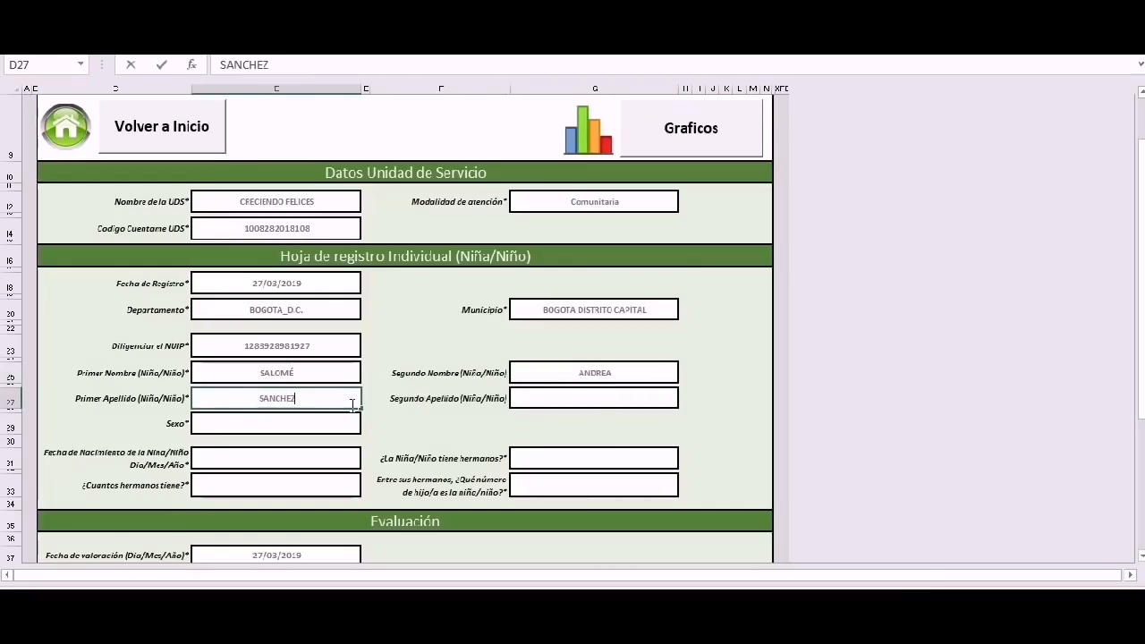
pyautogui.press('Tab')
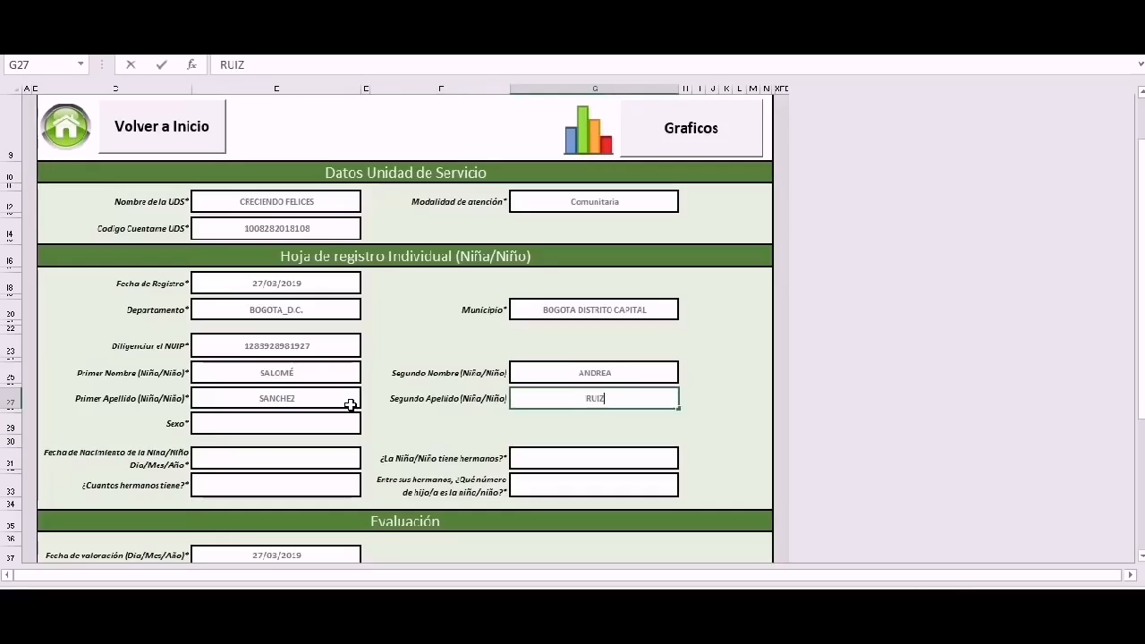
pyautogui.press('Return')
# Set the child's Sexo to Mujer.
pyautogui.click(369, 426)
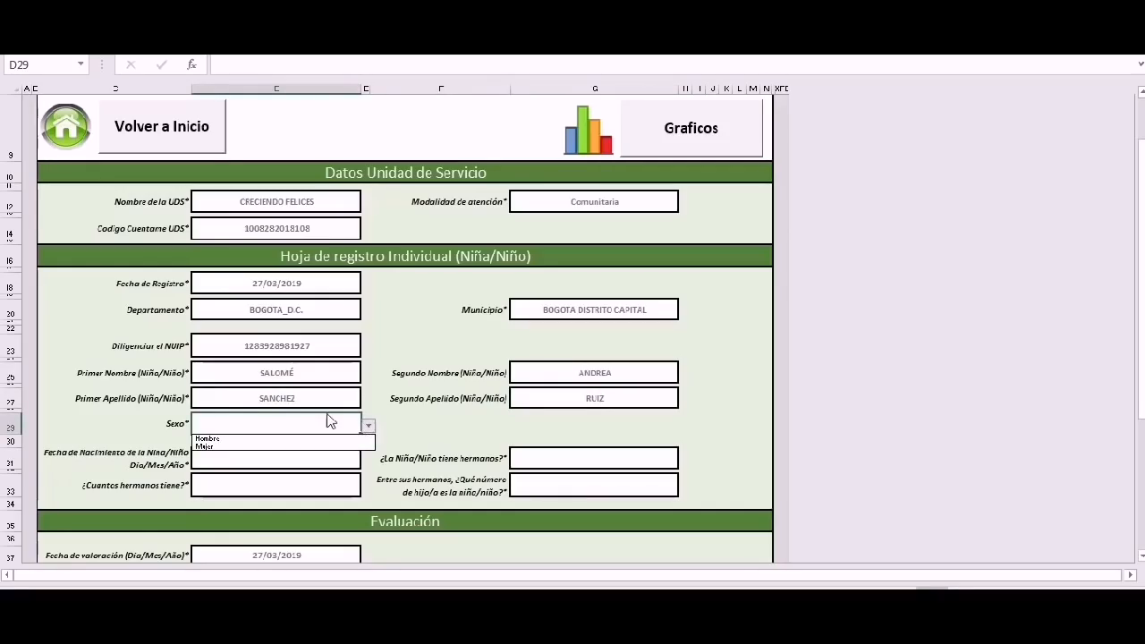
pyautogui.click(222, 447)
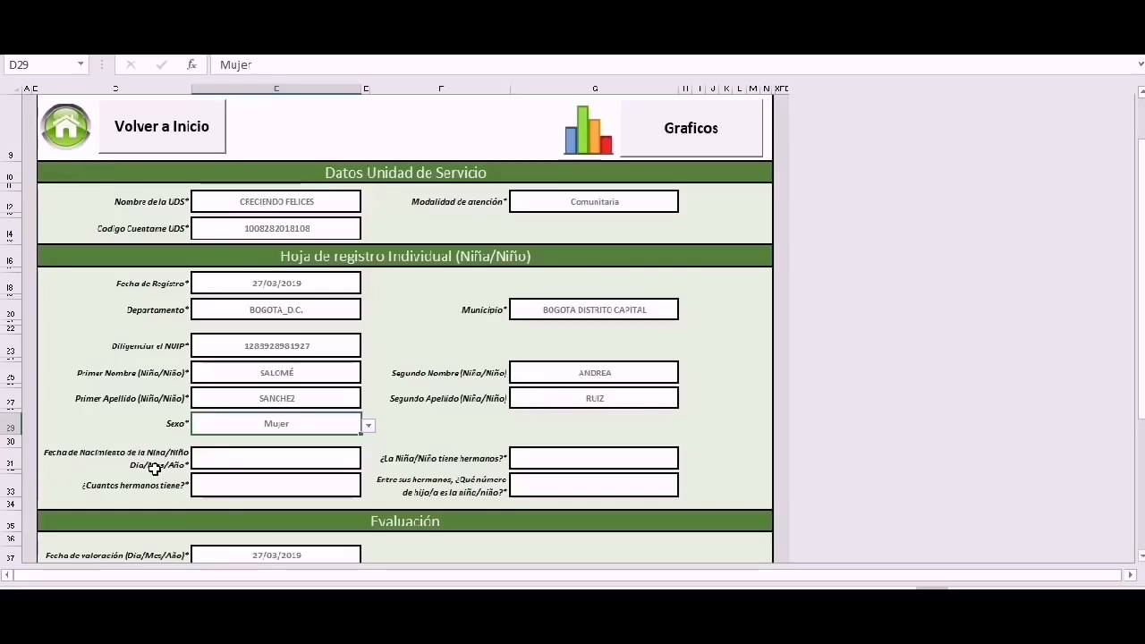
pyautogui.click(233, 459)
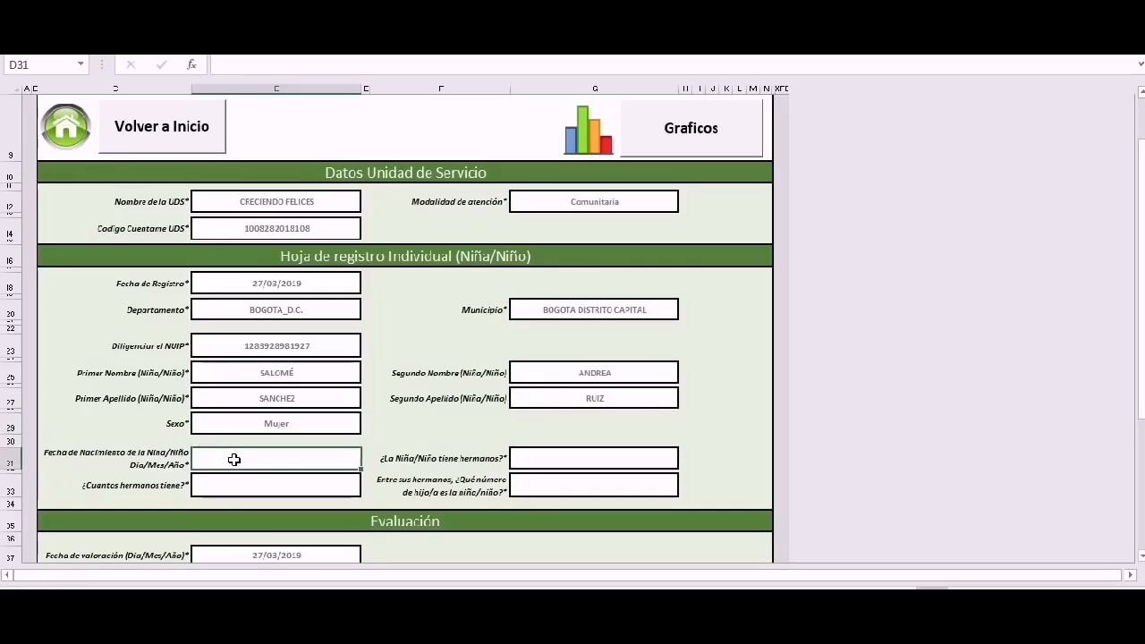
pyautogui.doubleClick(235, 459)
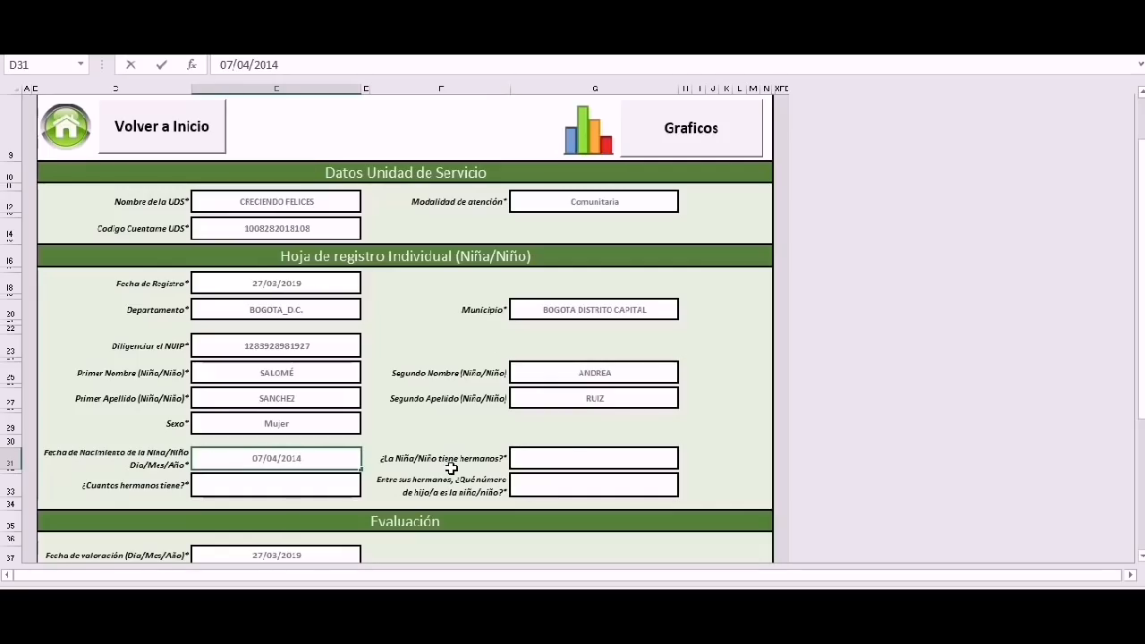
pyautogui.click(582, 458)
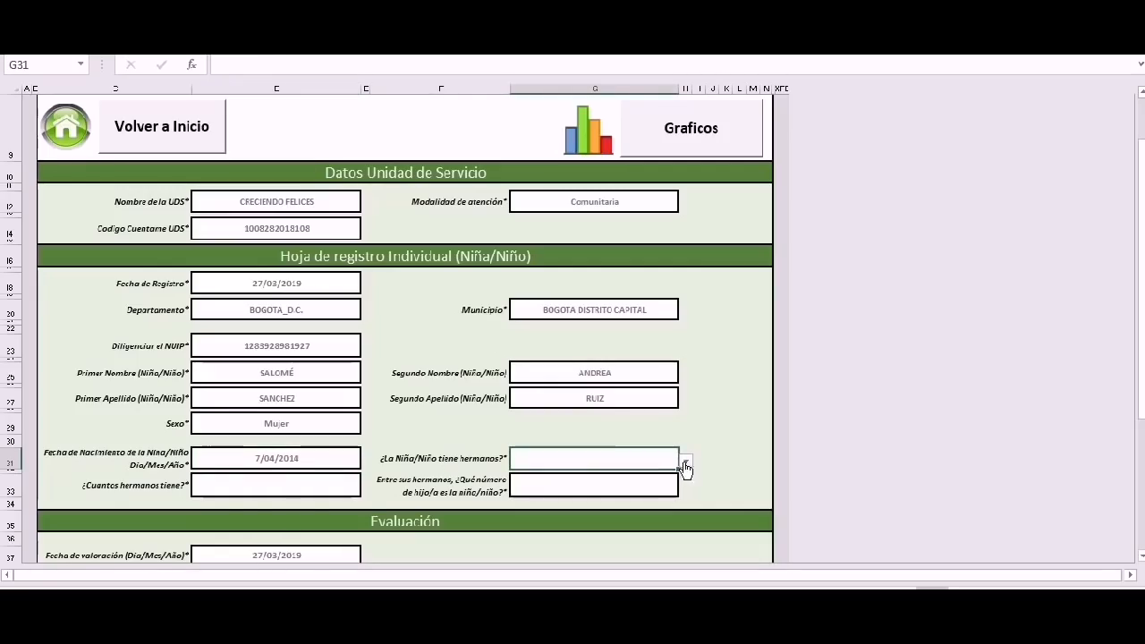
# Answer SI for having siblings, with 2 siblings and birth order 3.
pyautogui.click(685, 461)
pyautogui.click(564, 475)
pyautogui.click(292, 494)
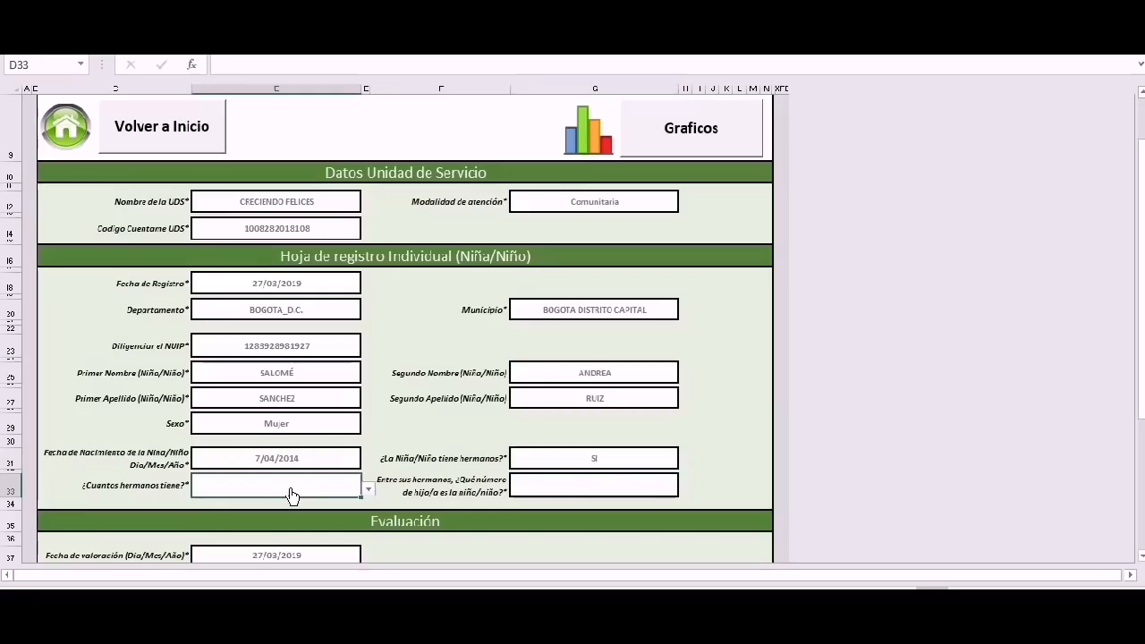
pyautogui.click(367, 490)
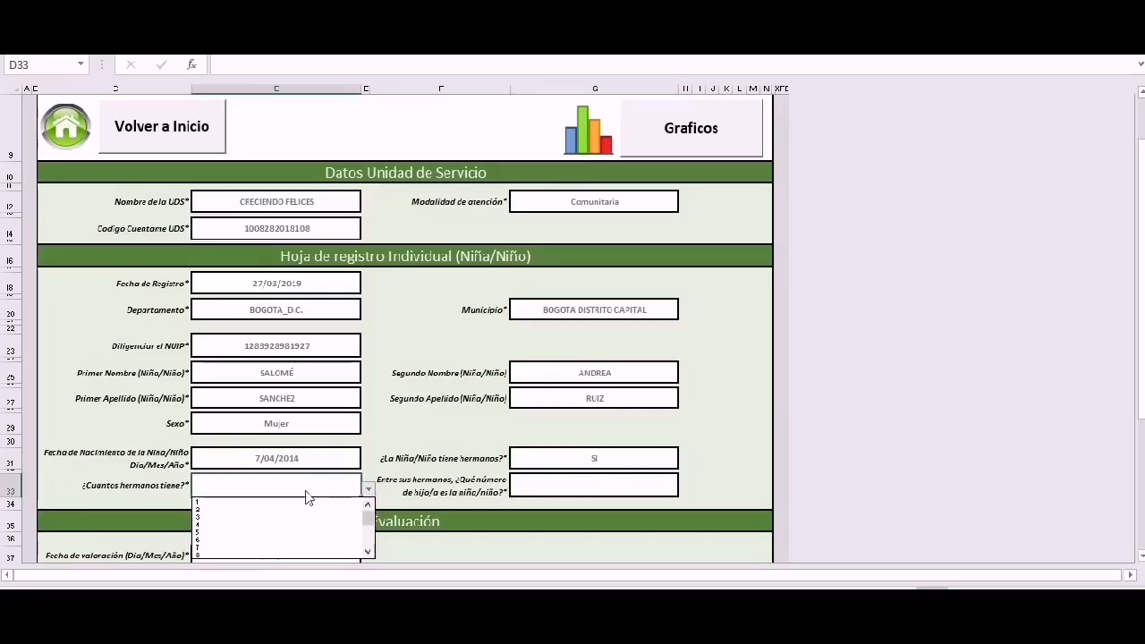
pyautogui.click(241, 508)
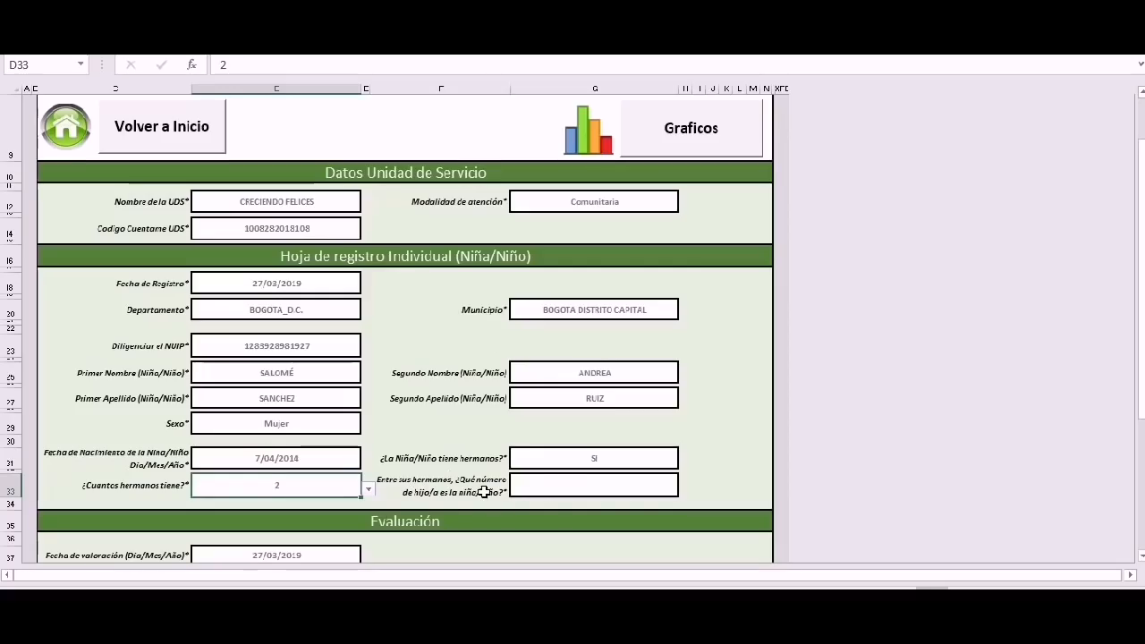
pyautogui.click(562, 486)
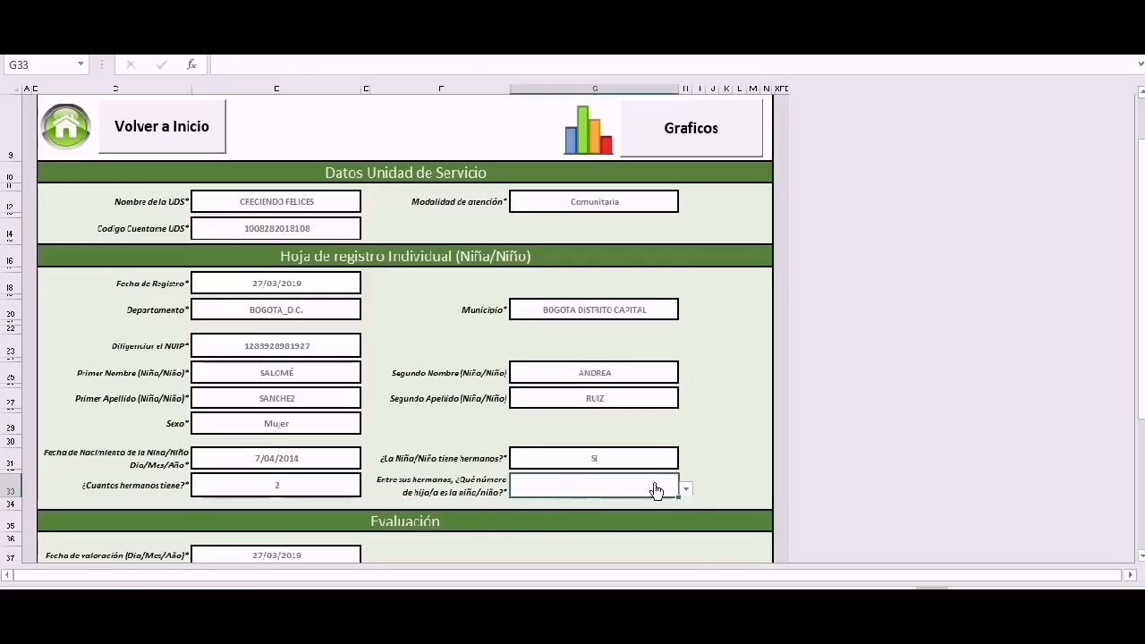
pyautogui.click(686, 490)
pyautogui.click(577, 503)
pyautogui.click(686, 491)
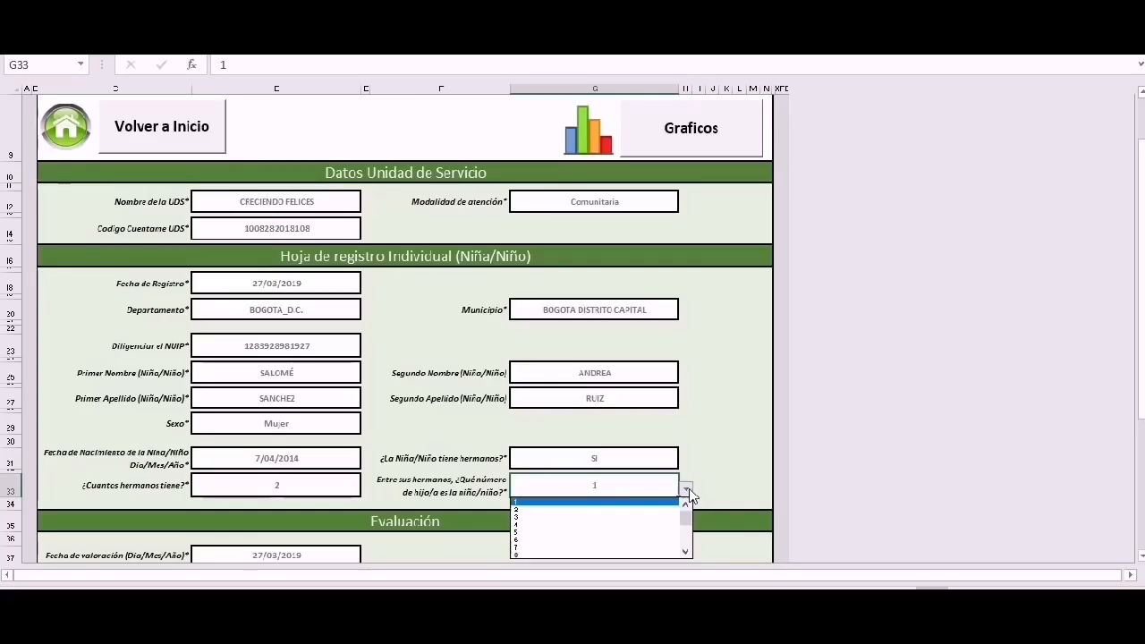
pyautogui.click(565, 517)
# Change the siblings answer to NO, with N/A for sibling count and birth order.
pyautogui.click(583, 462)
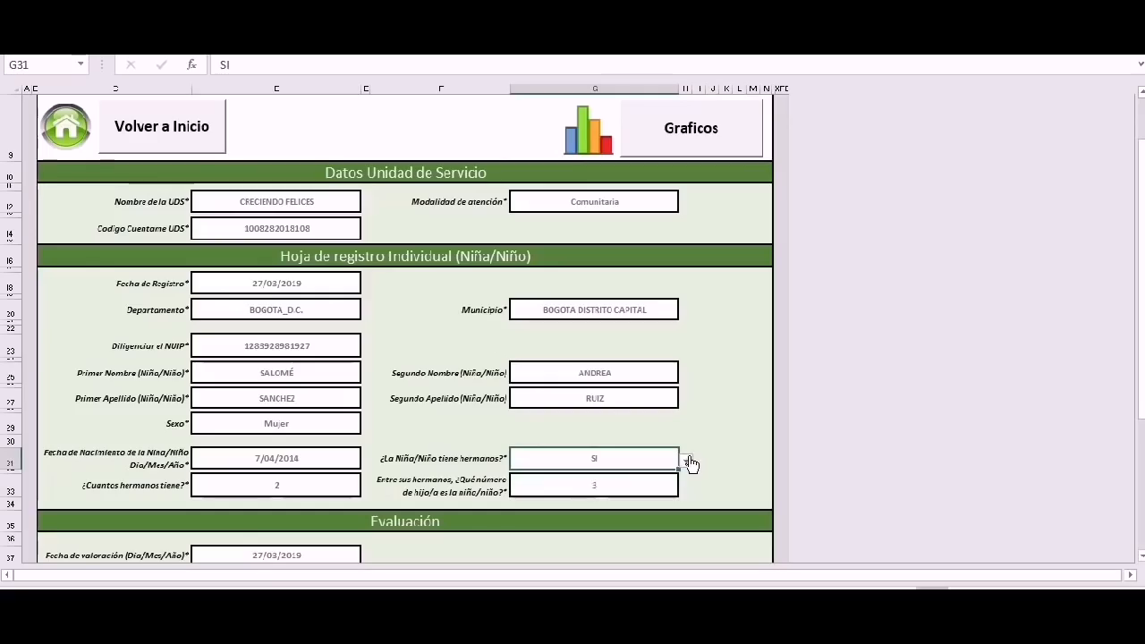
pyautogui.click(687, 461)
pyautogui.click(541, 482)
pyautogui.click(299, 492)
pyautogui.click(367, 489)
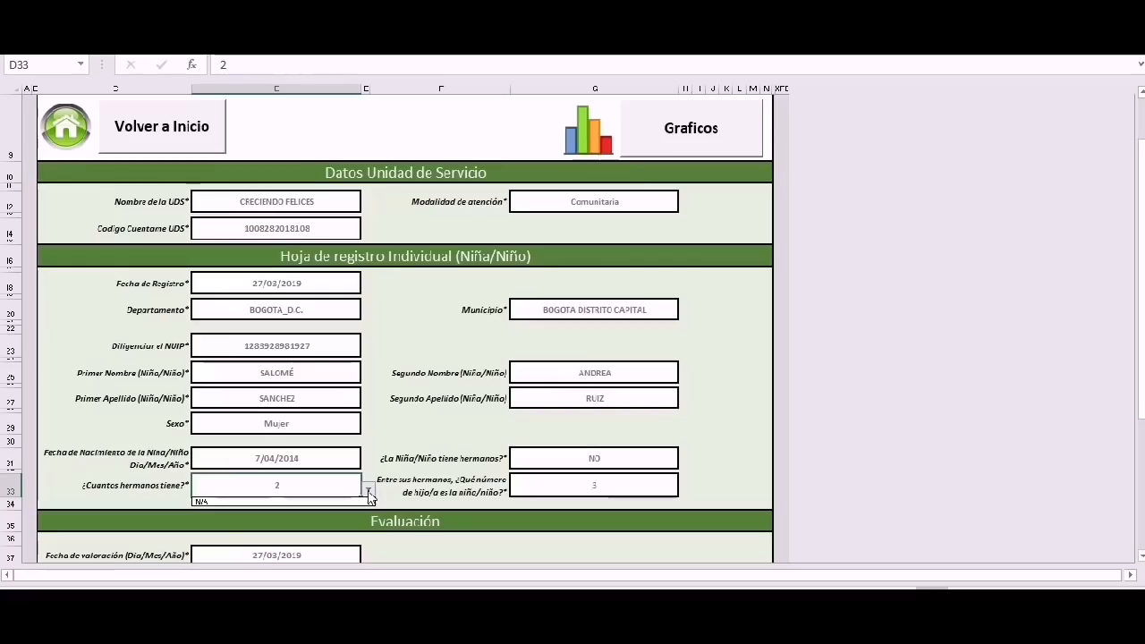
pyautogui.click(218, 501)
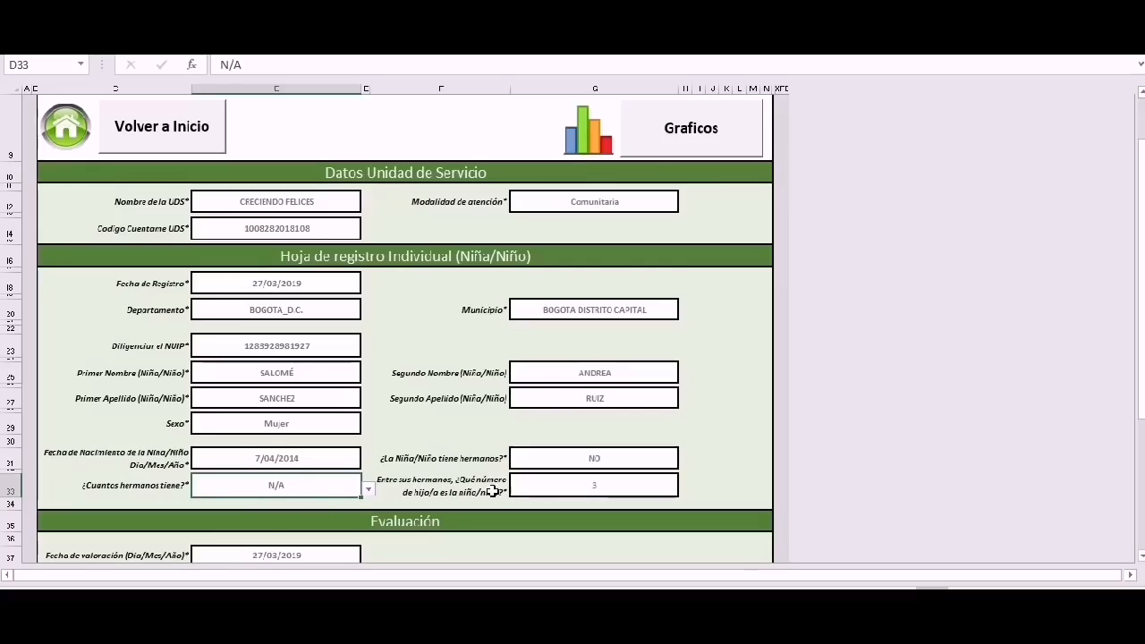
pyautogui.click(585, 490)
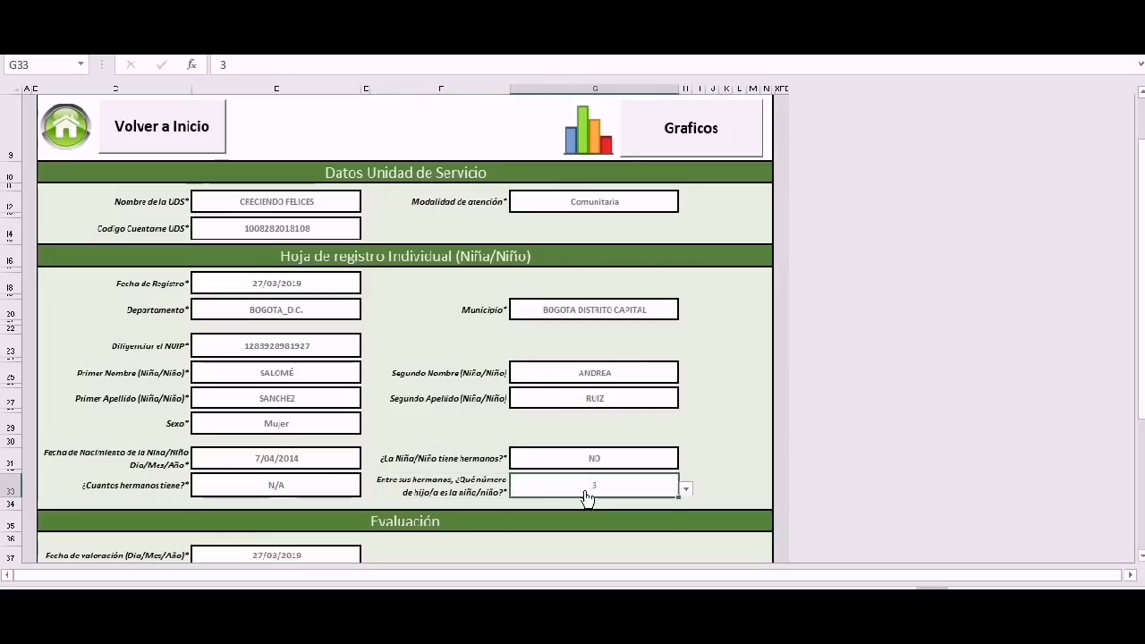
pyautogui.click(686, 492)
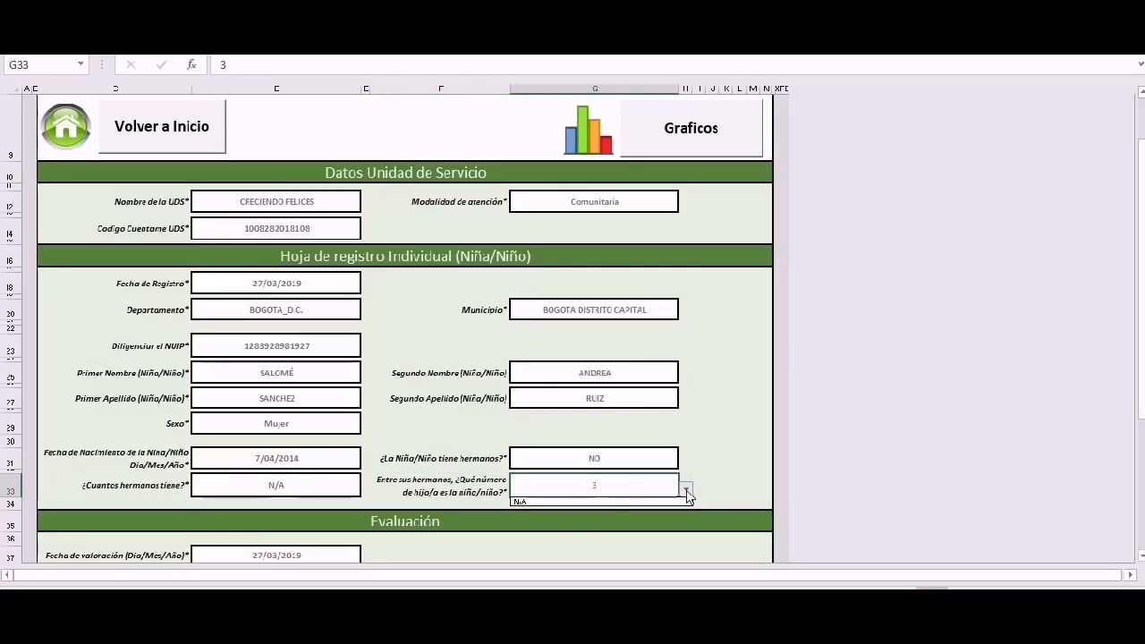
pyautogui.click(619, 501)
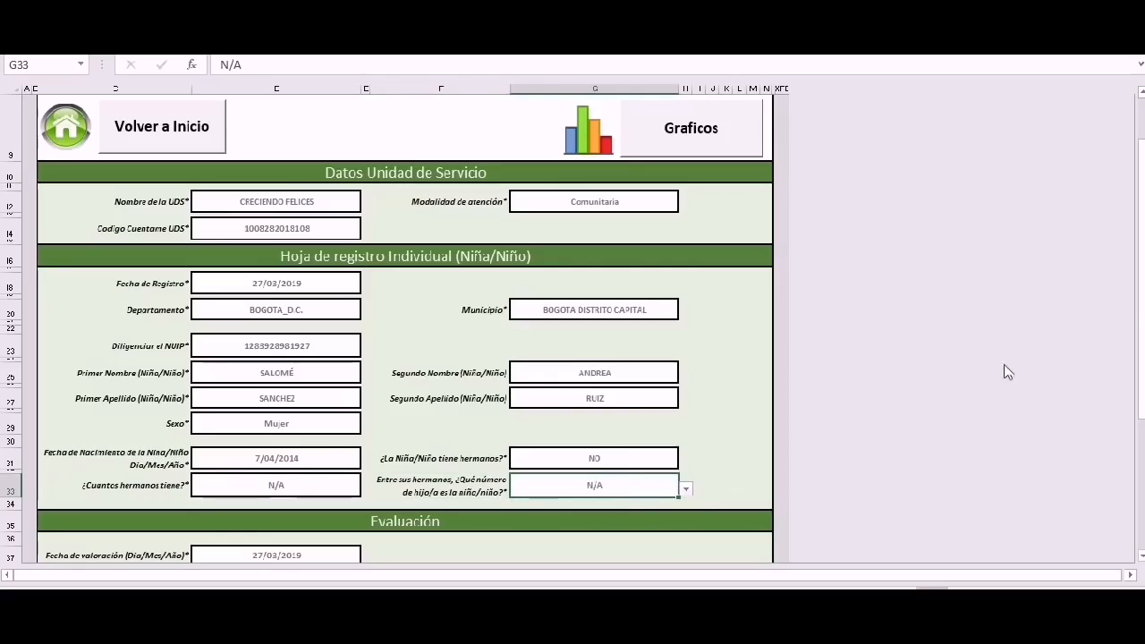
pyautogui.moveTo(1142, 308); pyautogui.dragTo(779, 266)
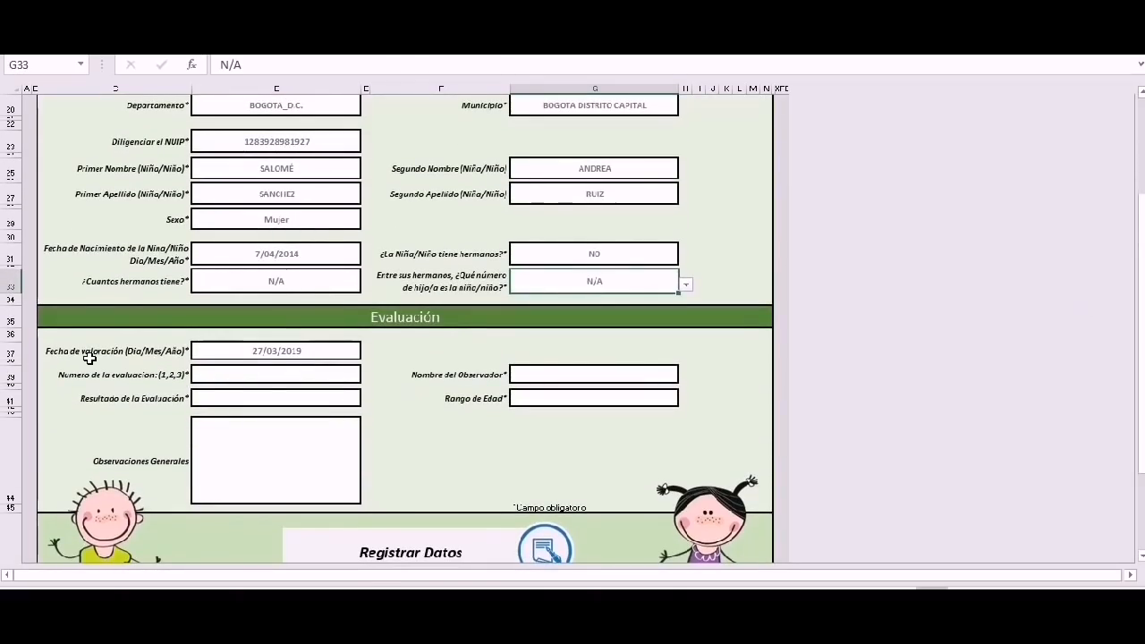
# Set evaluation number 1 and enter the observer's name.
pyautogui.click(255, 348)
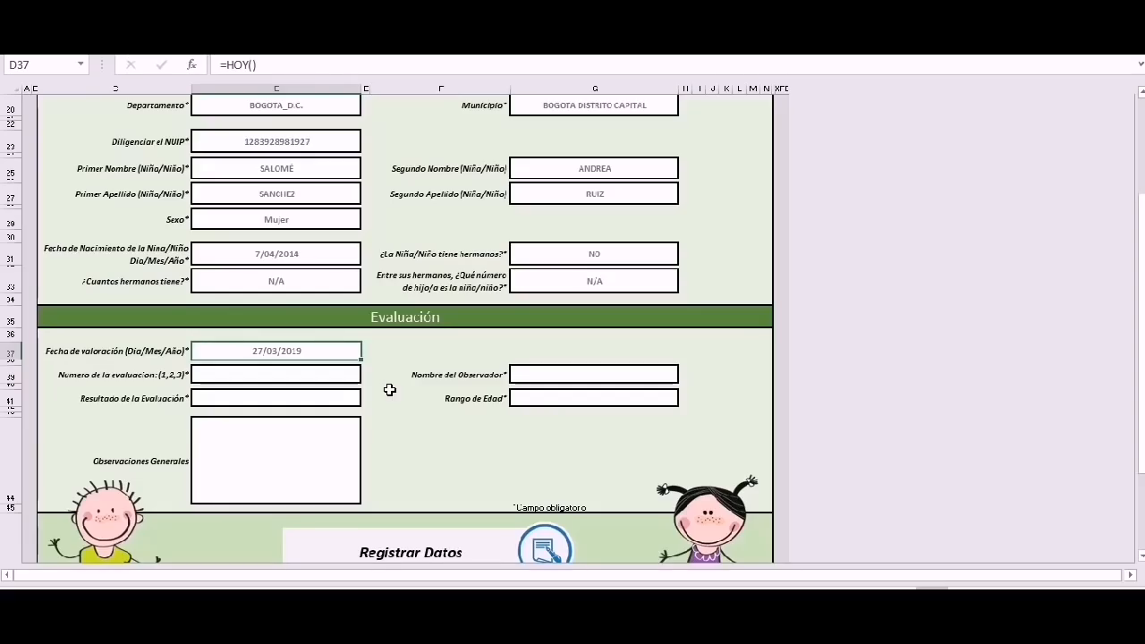
pyautogui.click(241, 385)
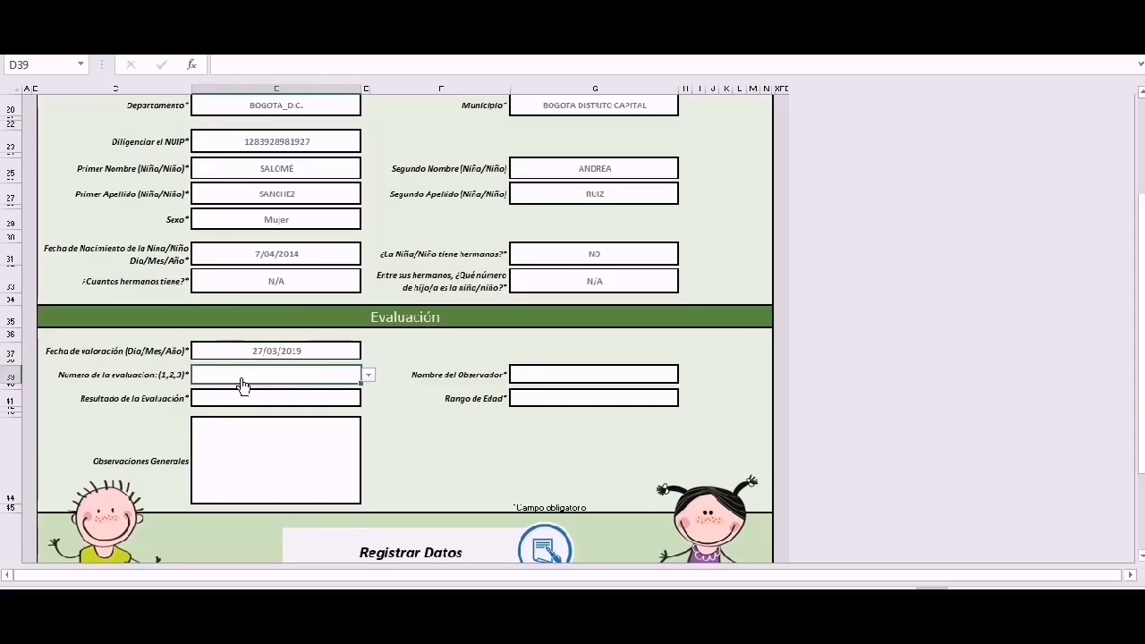
pyautogui.click(368, 375)
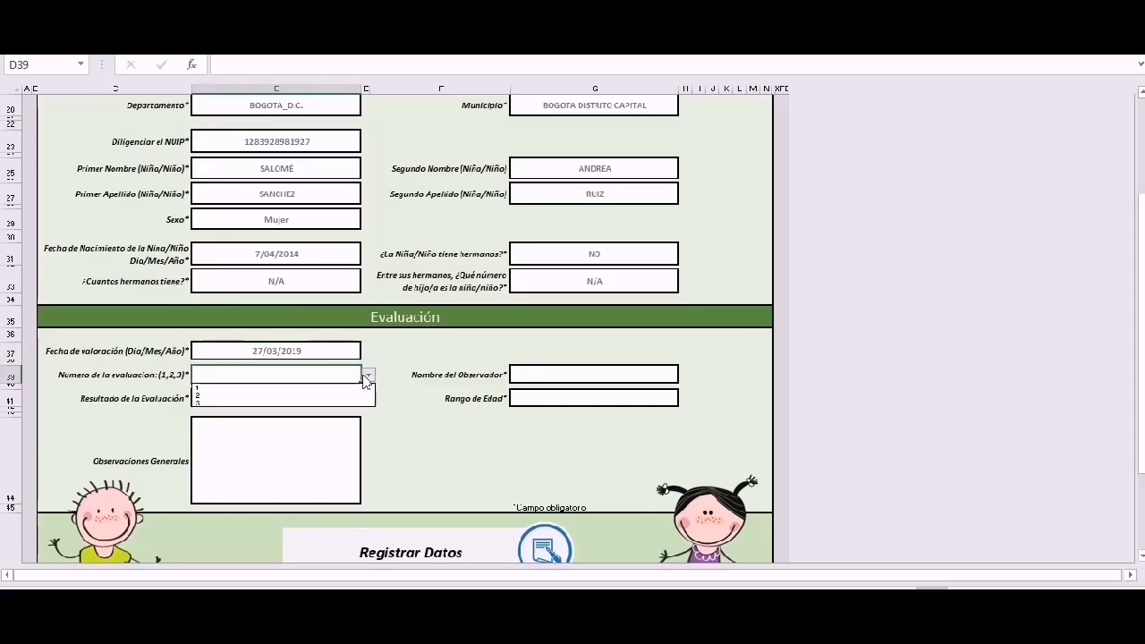
pyautogui.click(257, 390)
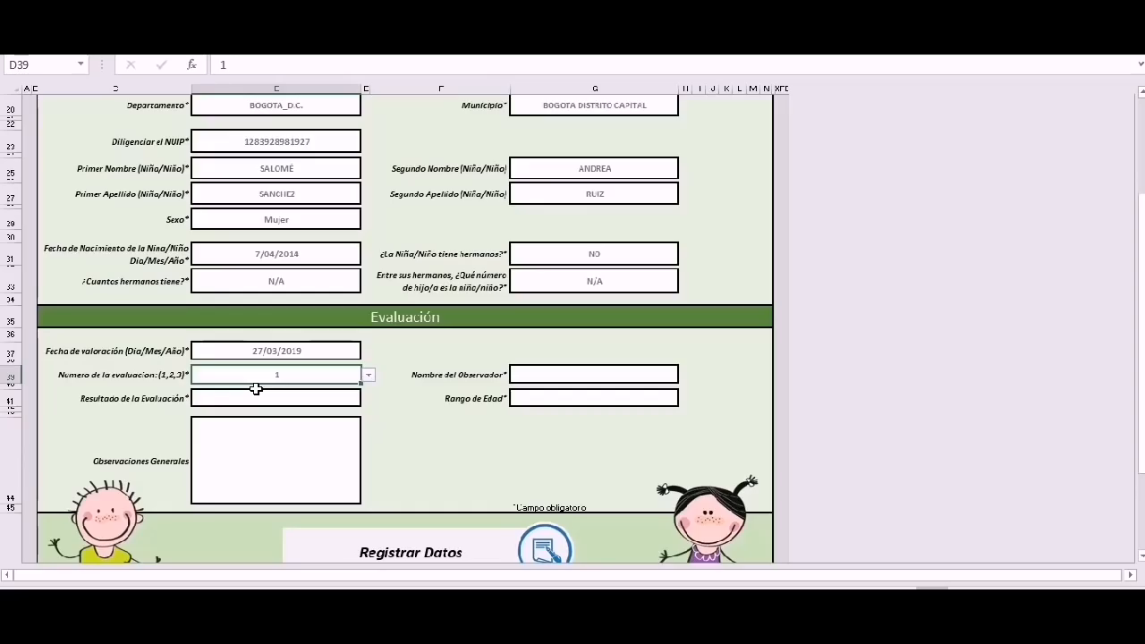
pyautogui.click(542, 373)
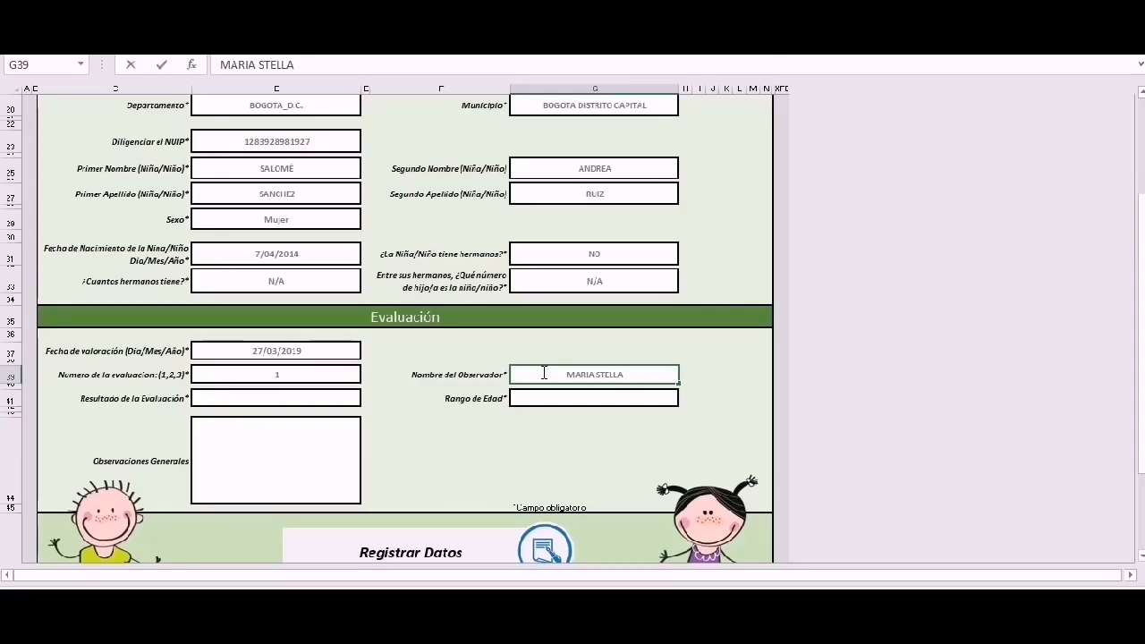
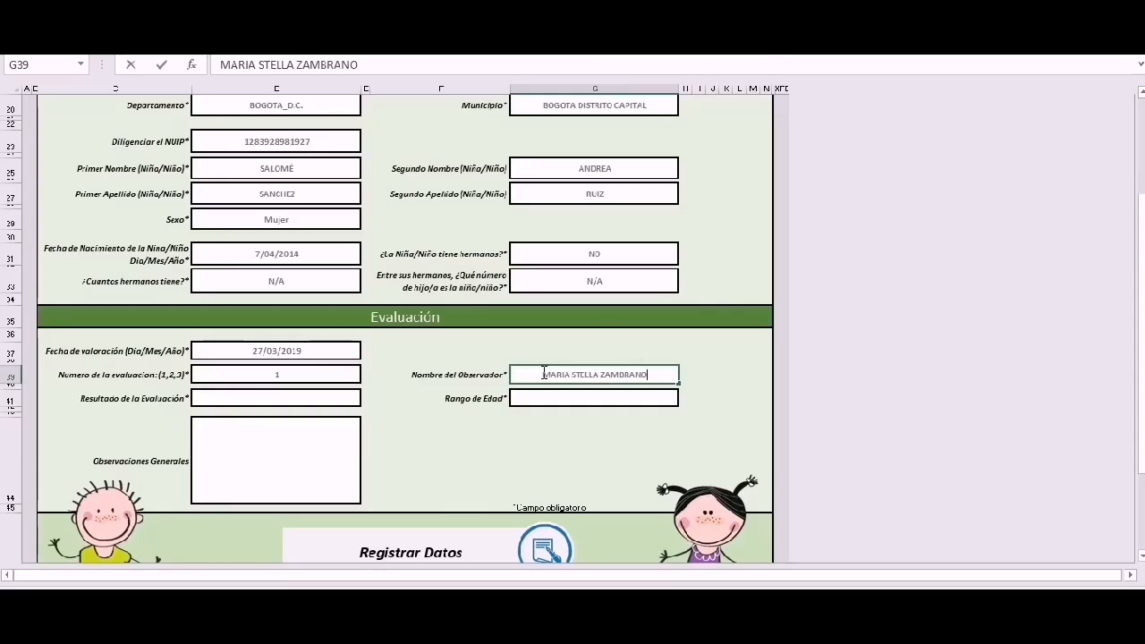
# Set the result to ESPERADO and the age range to four-to-almost-six years.
pyautogui.click(221, 404)
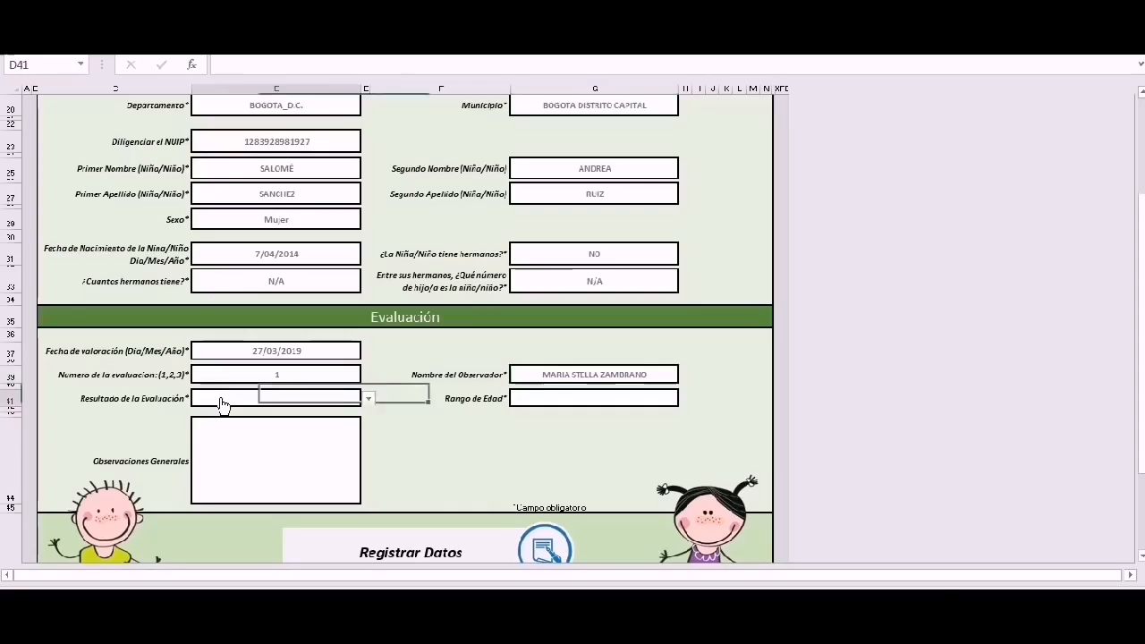
pyautogui.click(368, 400)
pyautogui.click(246, 420)
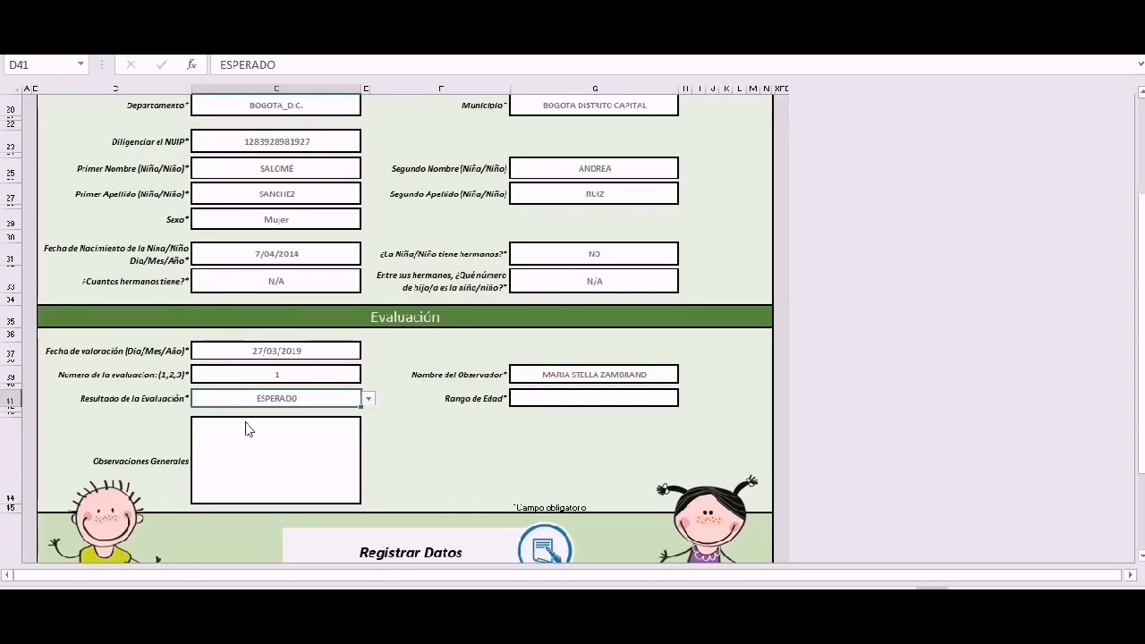
pyautogui.click(556, 400)
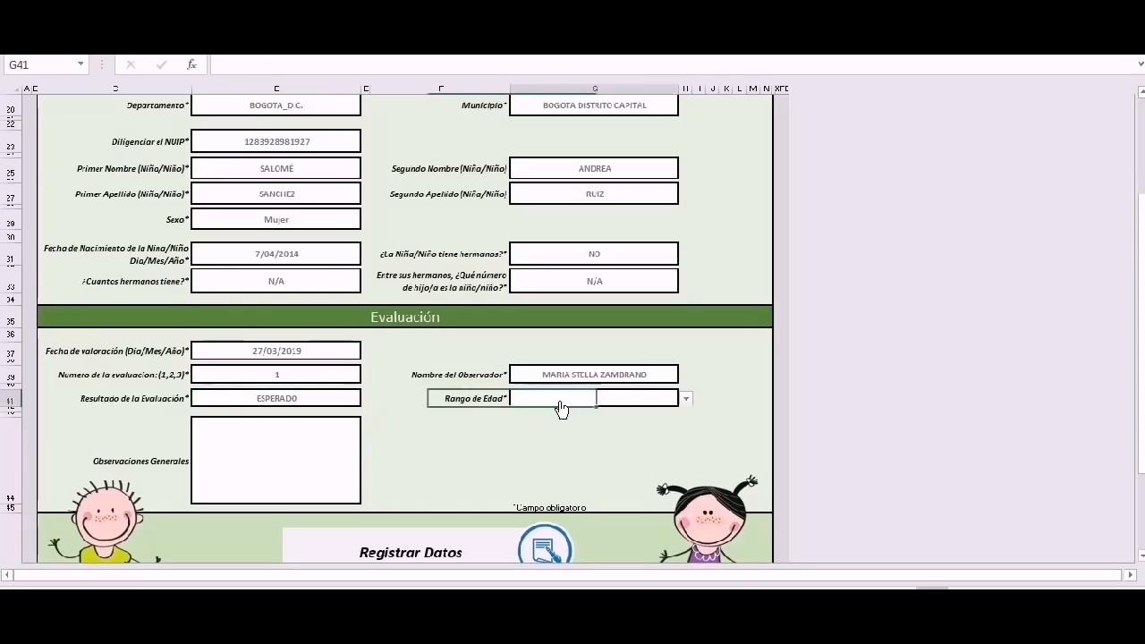
pyautogui.click(687, 401)
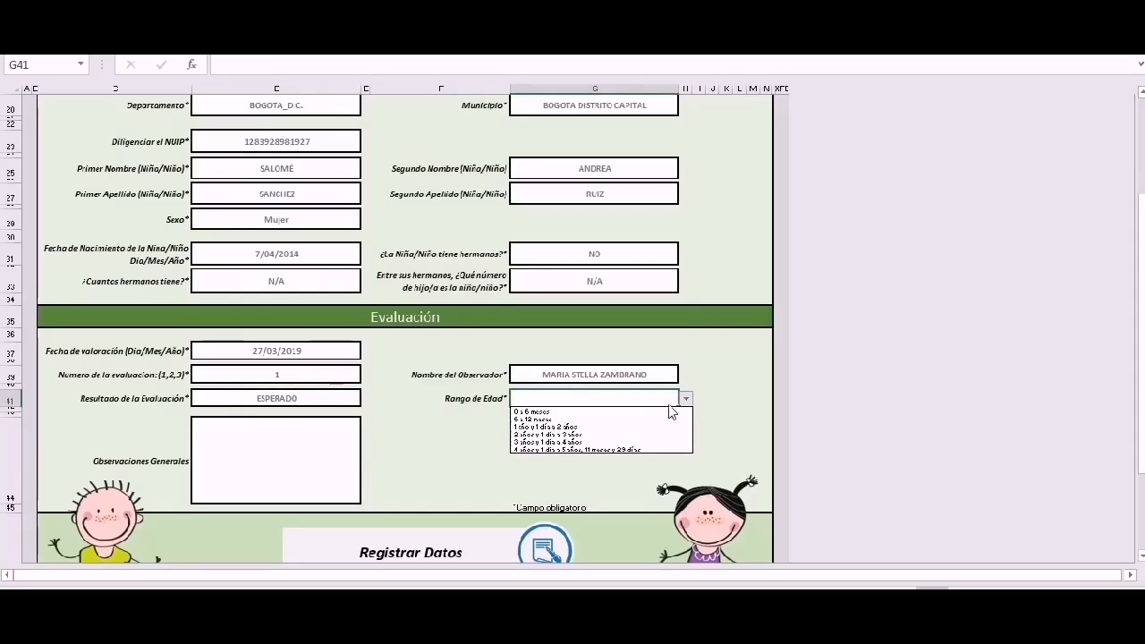
pyautogui.click(622, 450)
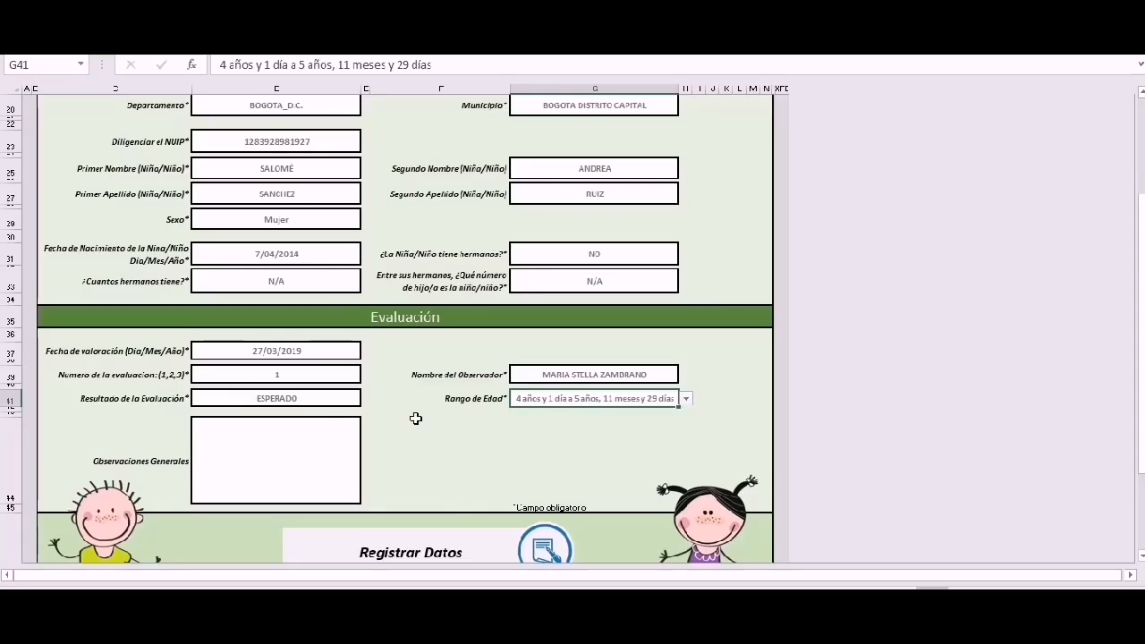
pyautogui.click(303, 470)
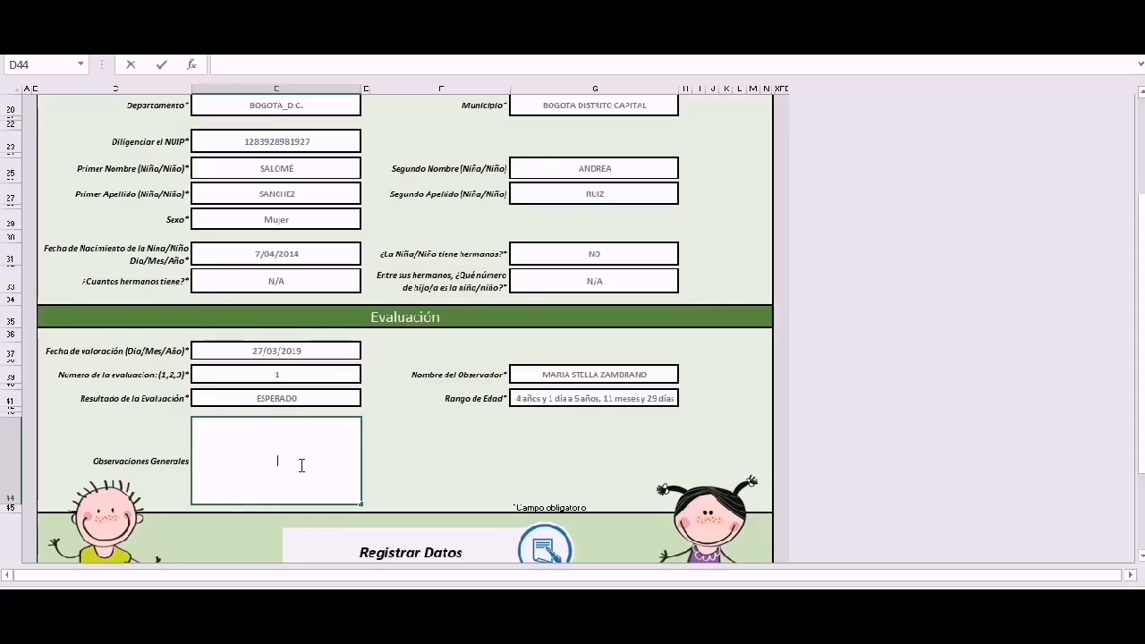
# Type 'EL RESULTADO ES ESPERADO.' into the Observaciones Generales cell D44.
pyautogui.write('SULTADO')
pyautogui.write('ES ESPERADO.')
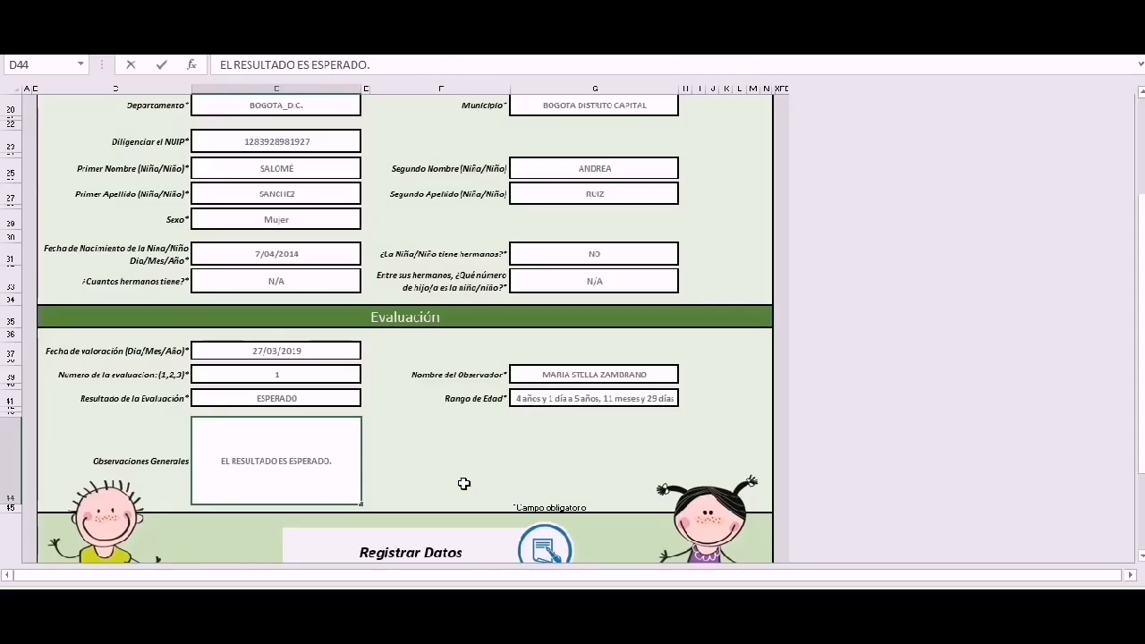
pyautogui.moveTo(1142, 260)
pyautogui.mouseDown()
pyautogui.moveTo(1142, 209)
pyautogui.moveTo(1142, 241)
pyautogui.mouseUp()
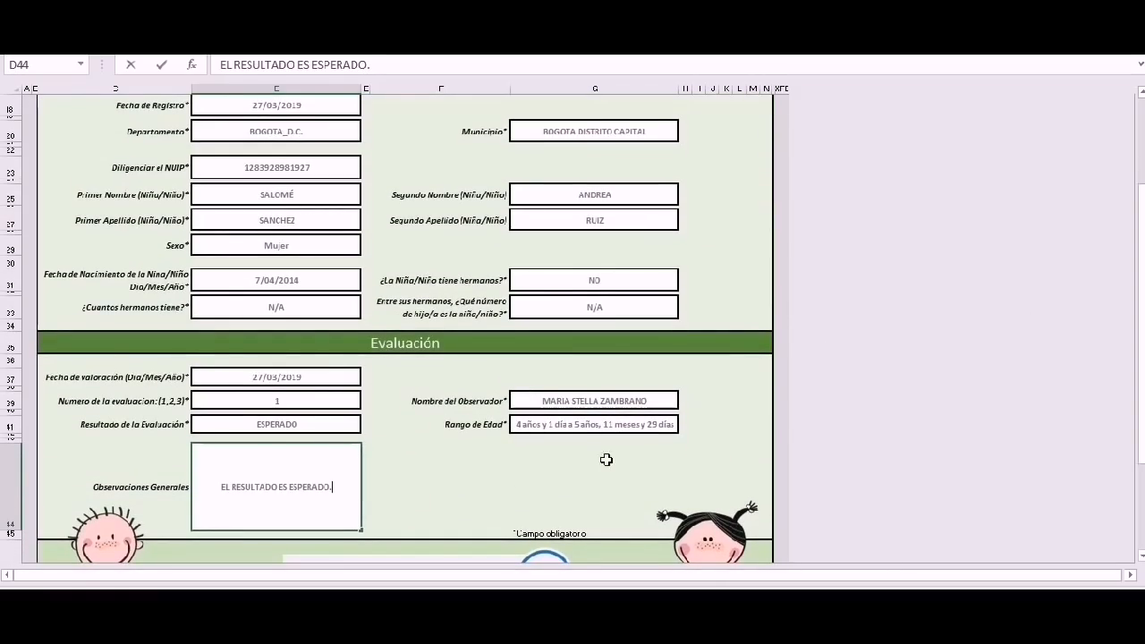
pyautogui.moveTo(1141, 390); pyautogui.dragTo(1141, 422)
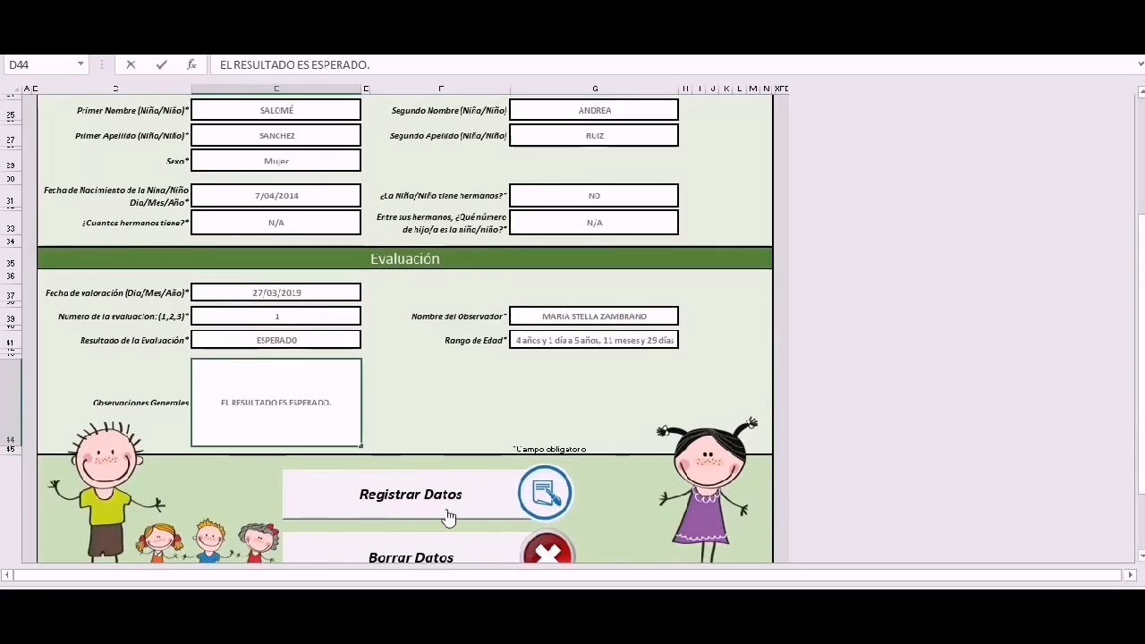
# Scroll the cleared registration form down and back to the top, then go back to the EVCDI-R start page.
pyautogui.moveTo(1142, 358); pyautogui.dragTo(1142, 381)
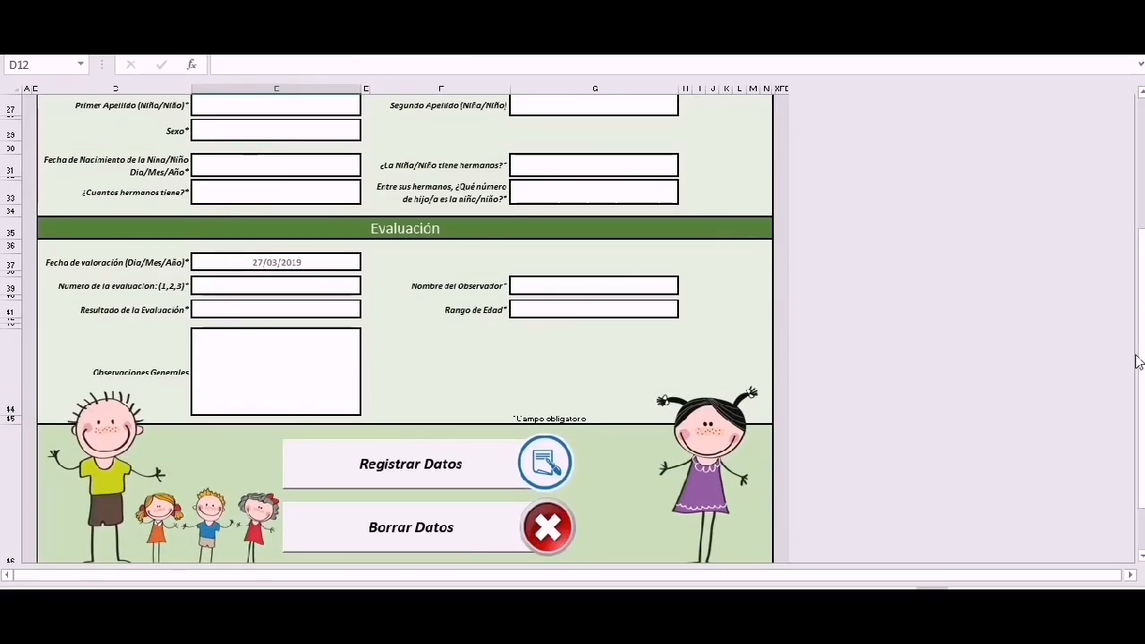
pyautogui.moveTo(1141, 357); pyautogui.dragTo(1143, 238)
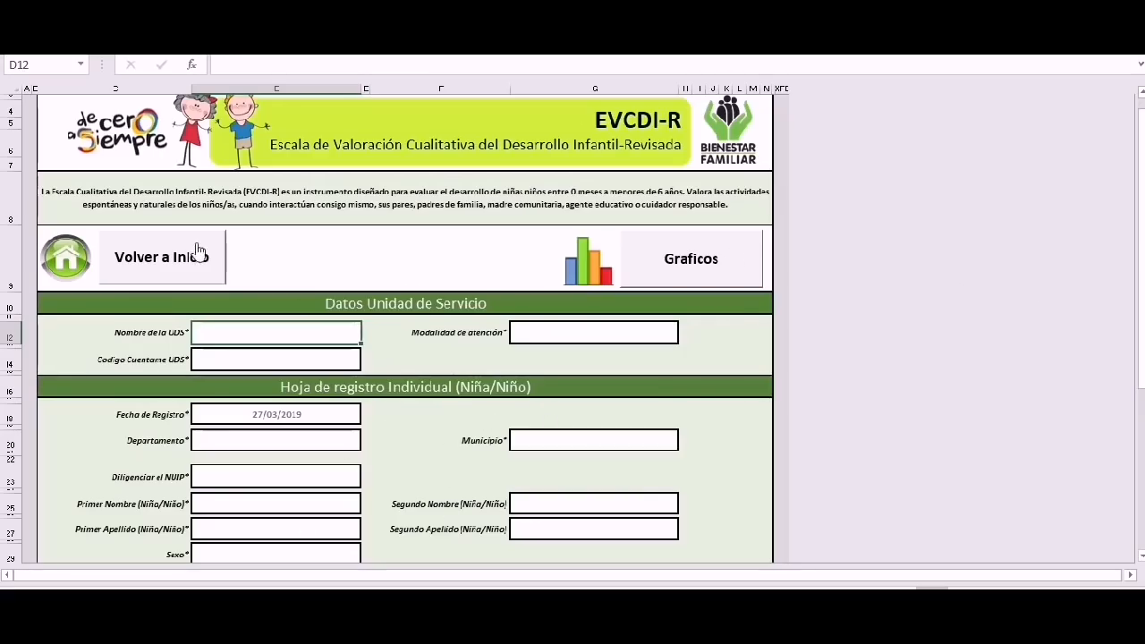
pyautogui.click(147, 261)
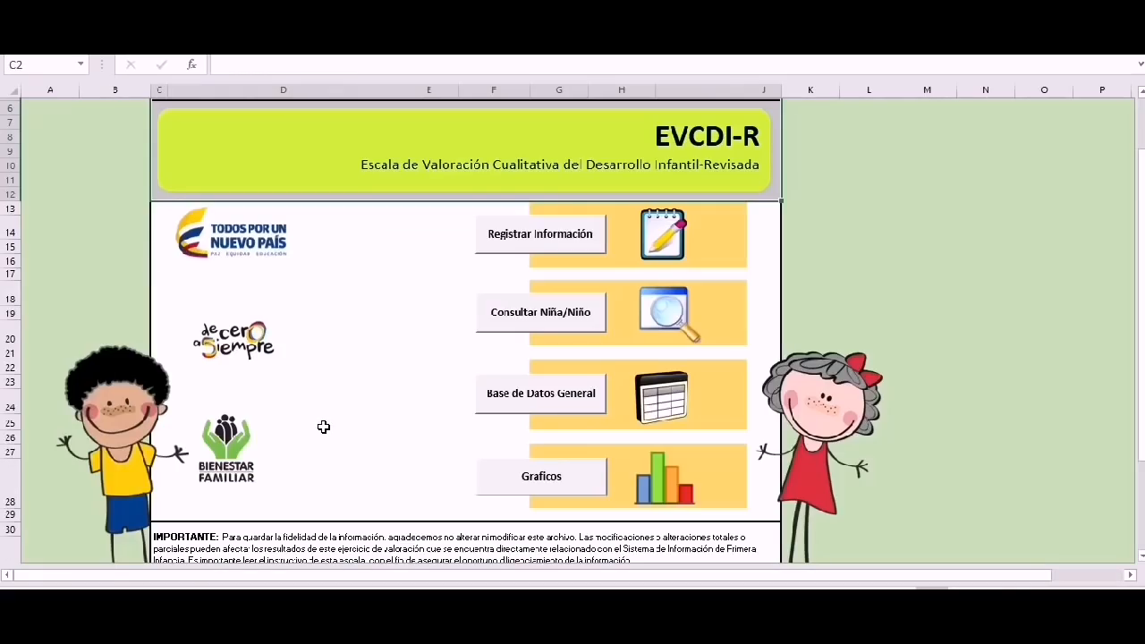
# Open the general database sheet and review the new record's fields across row 5.
pyautogui.click(532, 402)
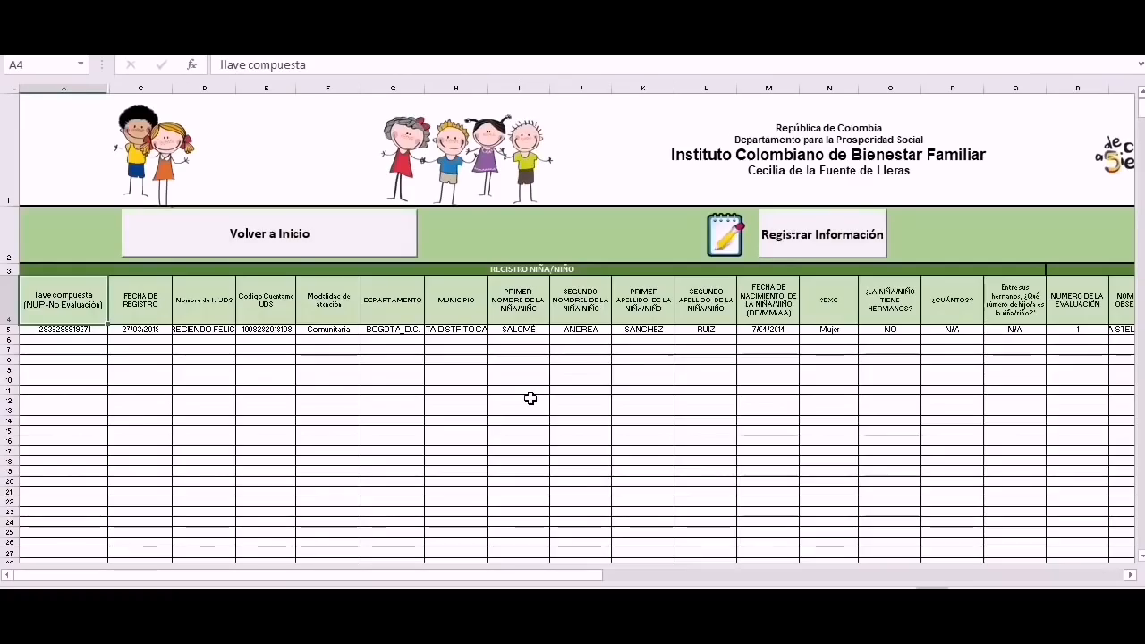
pyautogui.click(85, 332)
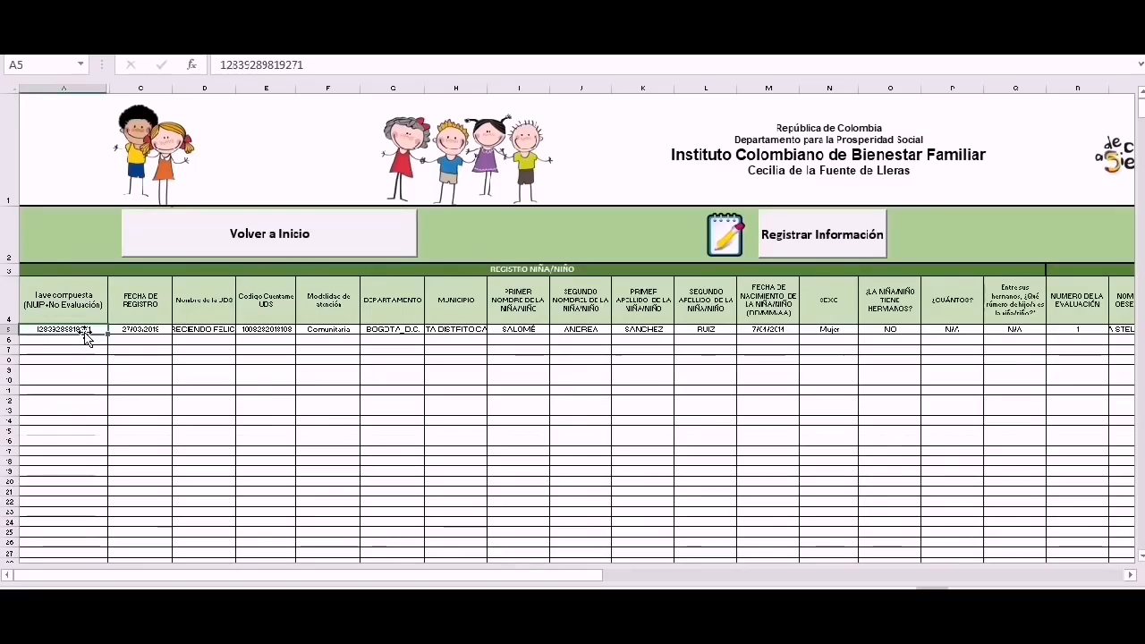
pyautogui.press('Right')
pyautogui.press('Right')
pyautogui.press('Right')
pyautogui.press('Right')
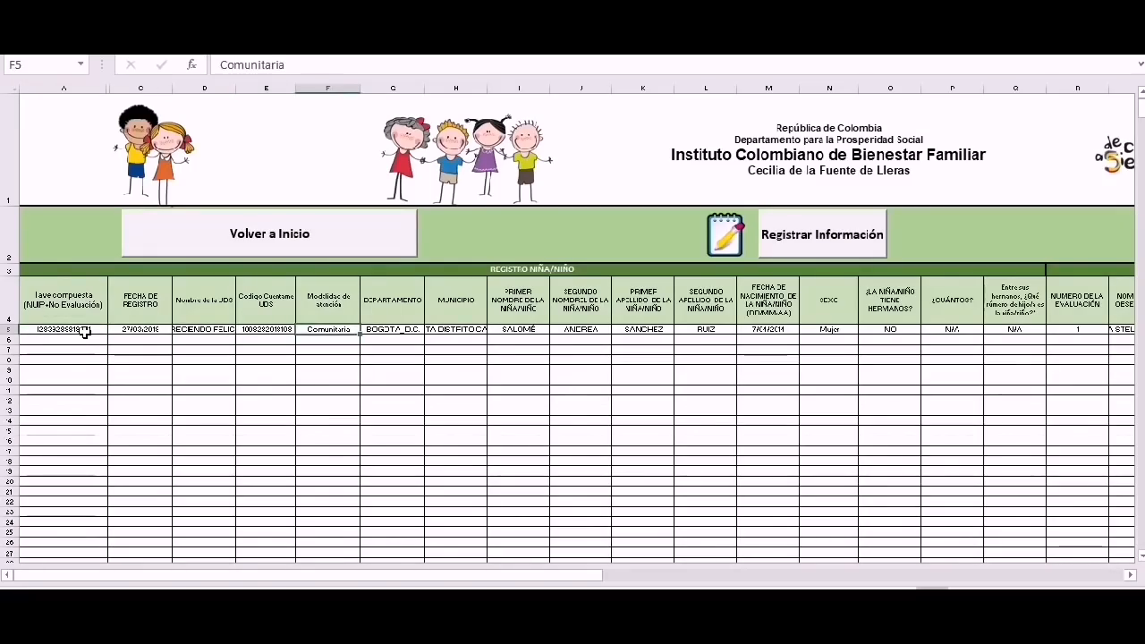
pyautogui.press('Right')
pyautogui.press('Right')
pyautogui.press('Right')
pyautogui.press('Right')
pyautogui.press('Right')
pyautogui.press('Right')
pyautogui.press('Right')
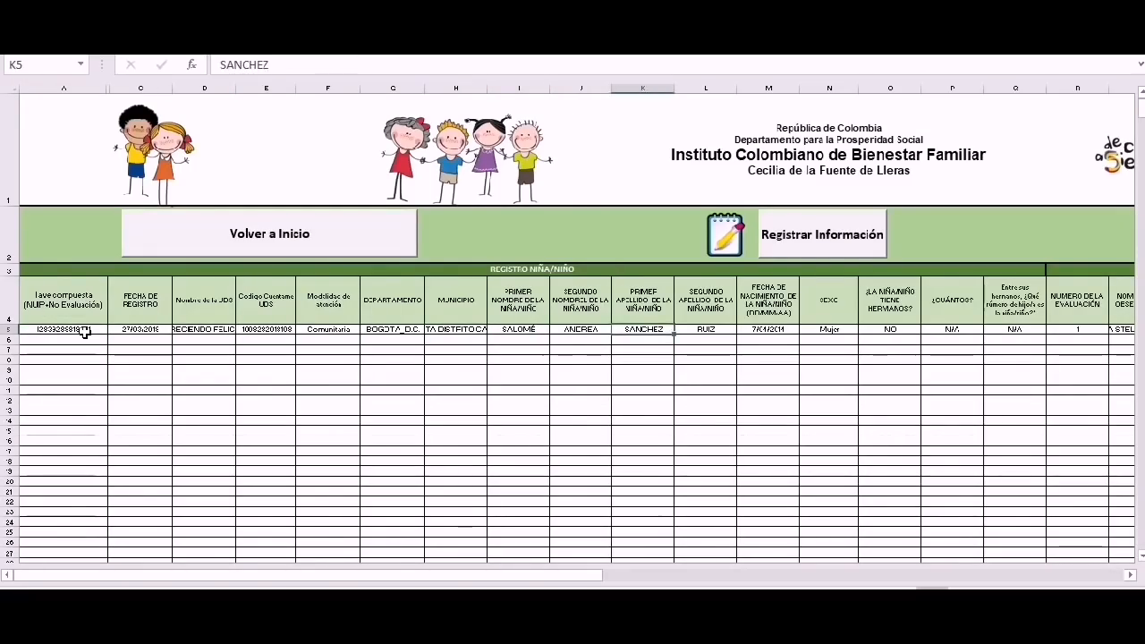
pyautogui.press('Right')
pyautogui.press('Right')
pyautogui.press('Right')
pyautogui.press('Right')
pyautogui.press('Right')
pyautogui.press('Right')
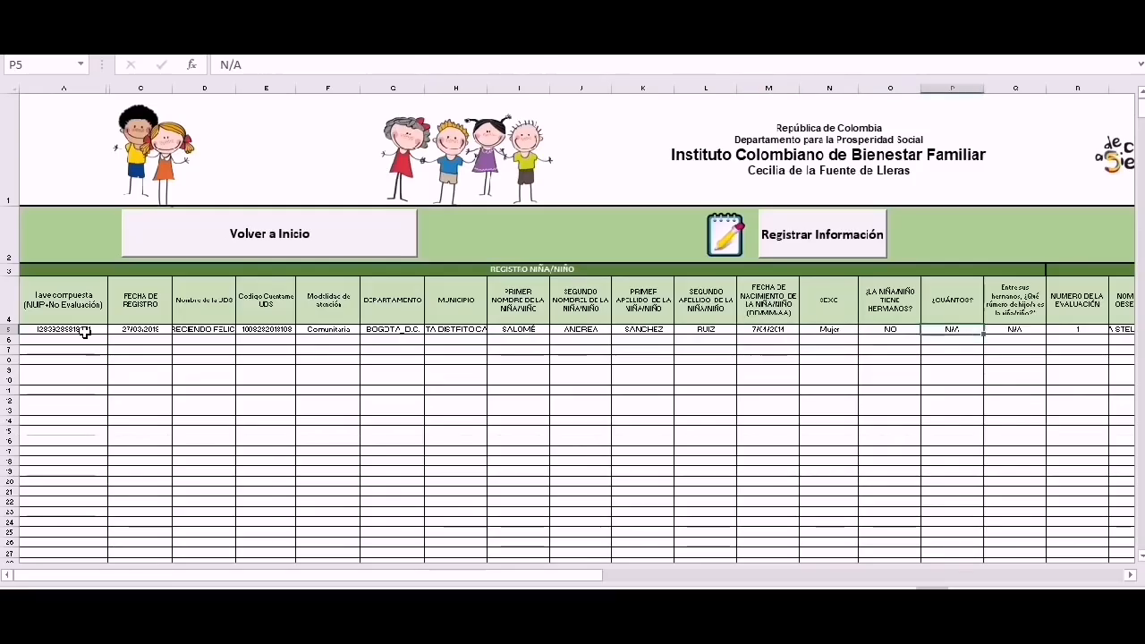
pyautogui.press('Right')
pyautogui.press('Right')
pyautogui.press('Right')
pyautogui.press('Right')
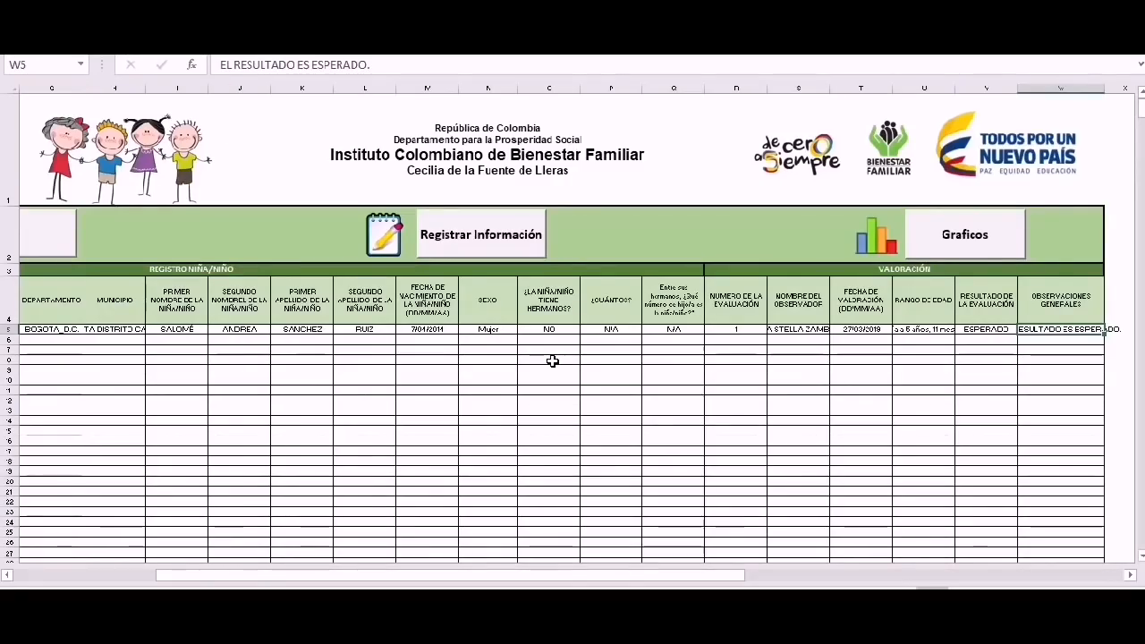
pyautogui.hotkey('ctrl', 'Home')
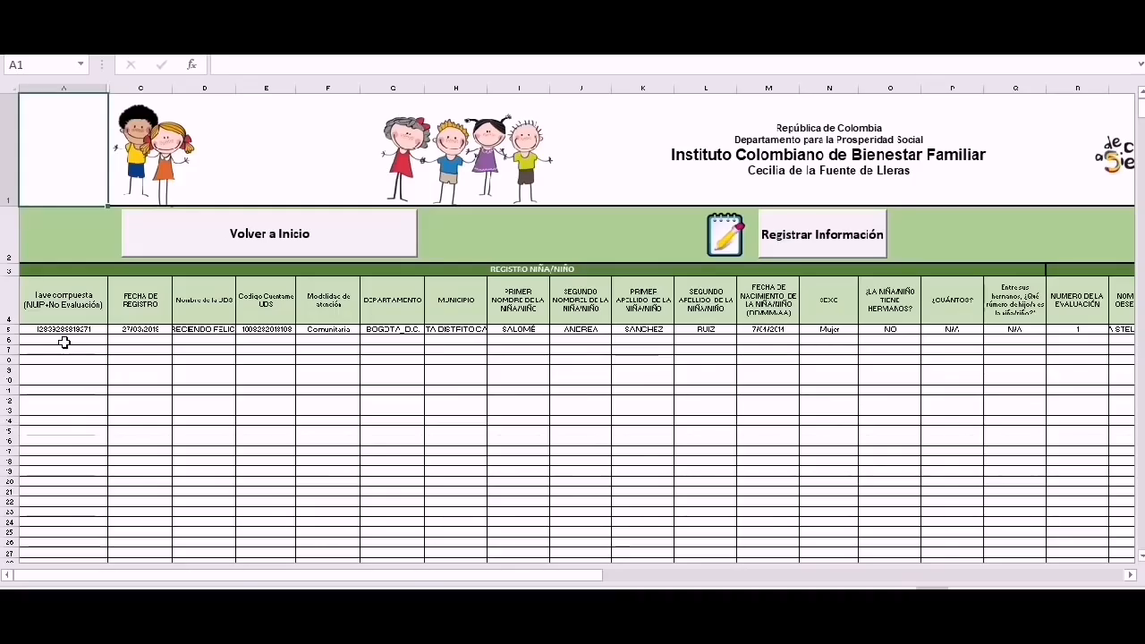
# Recheck the record's composite key, then go back to the EVCDI-R home menu.
pyautogui.click(64, 331)
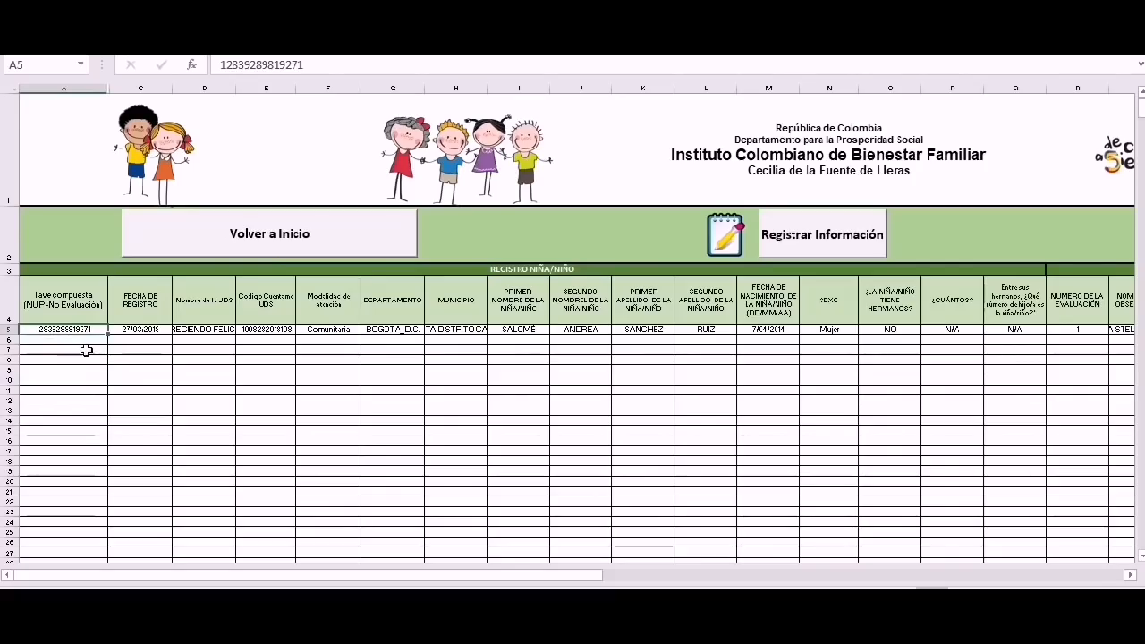
pyautogui.click(116, 387)
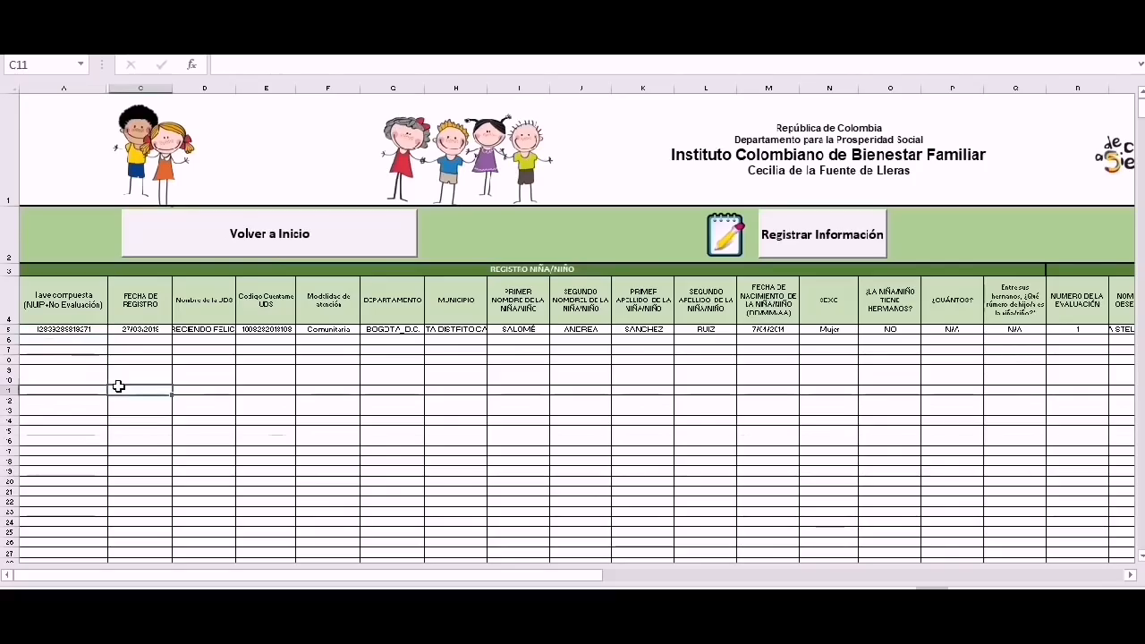
pyautogui.click(282, 247)
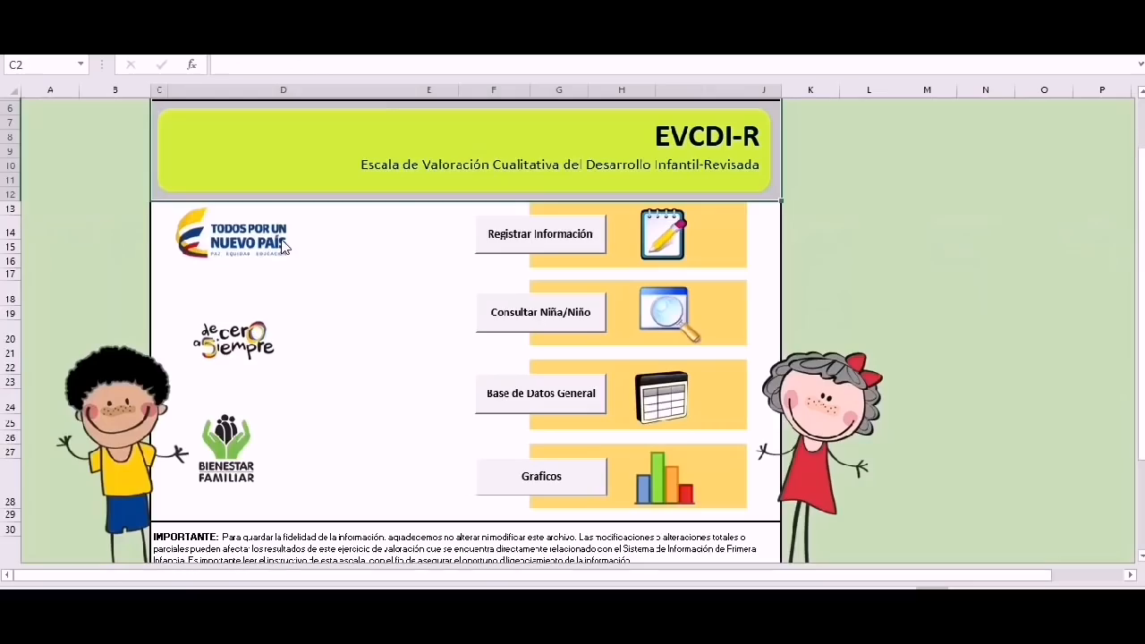
# Try editing an empty database row, dismiss the protected-sheet warning, then open the child registration form.
pyautogui.click(548, 407)
pyautogui.click(85, 340)
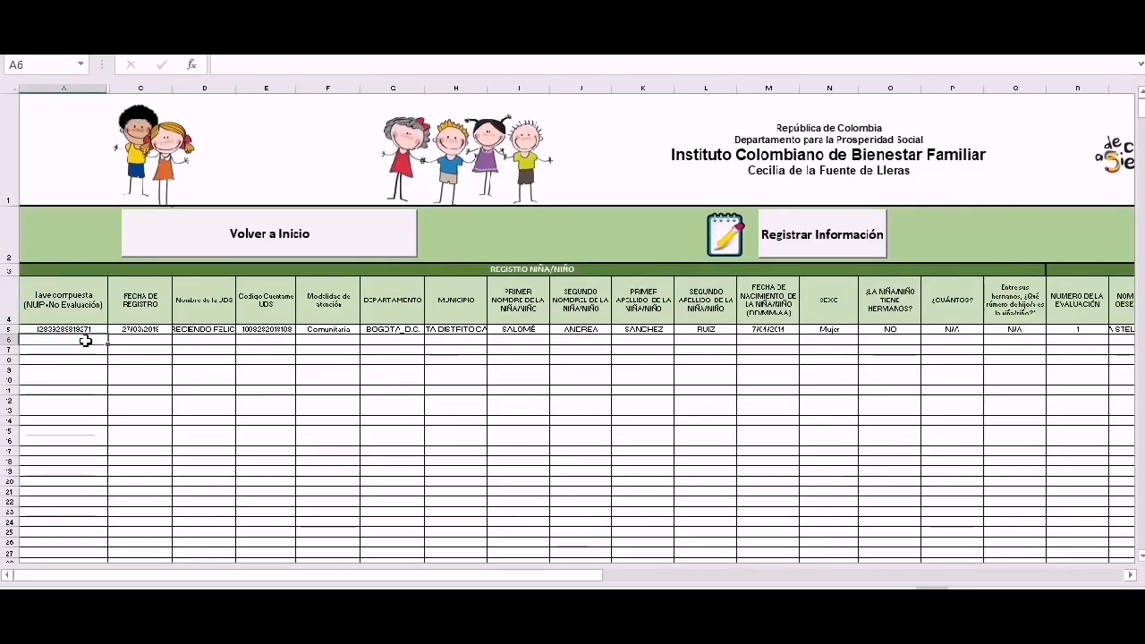
pyautogui.doubleClick(85, 341)
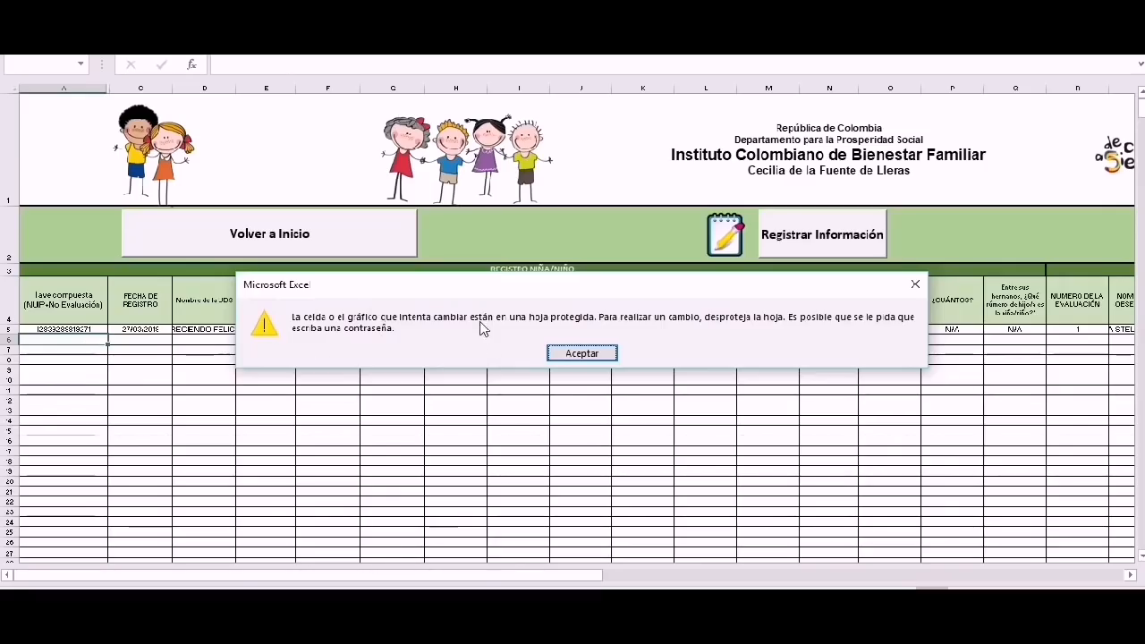
pyautogui.click(582, 354)
pyautogui.click(381, 230)
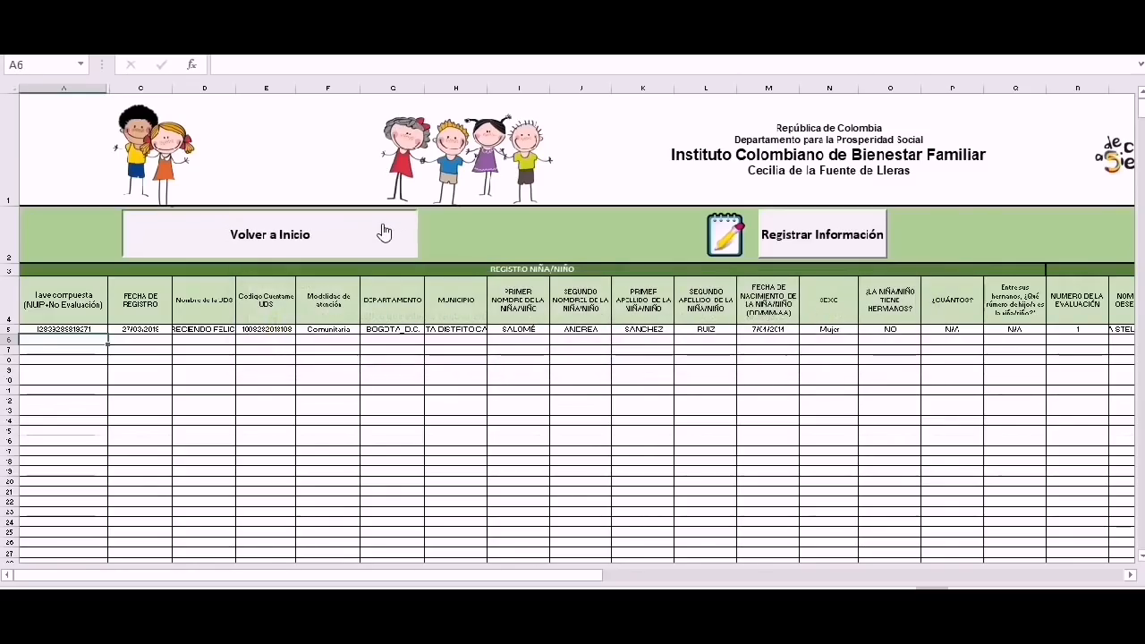
pyautogui.click(558, 247)
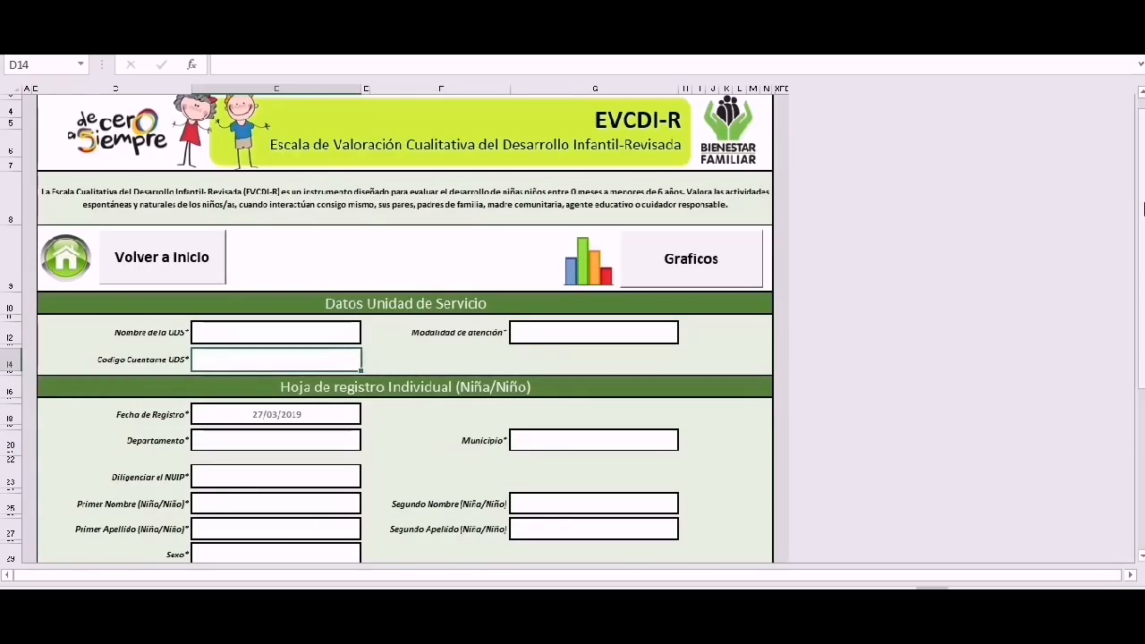
# Scroll the empty form down to the Evaluación section and back, then go back to the EVCDI-R home menu.
pyautogui.moveTo(1142, 203); pyautogui.dragTo(1142, 362)
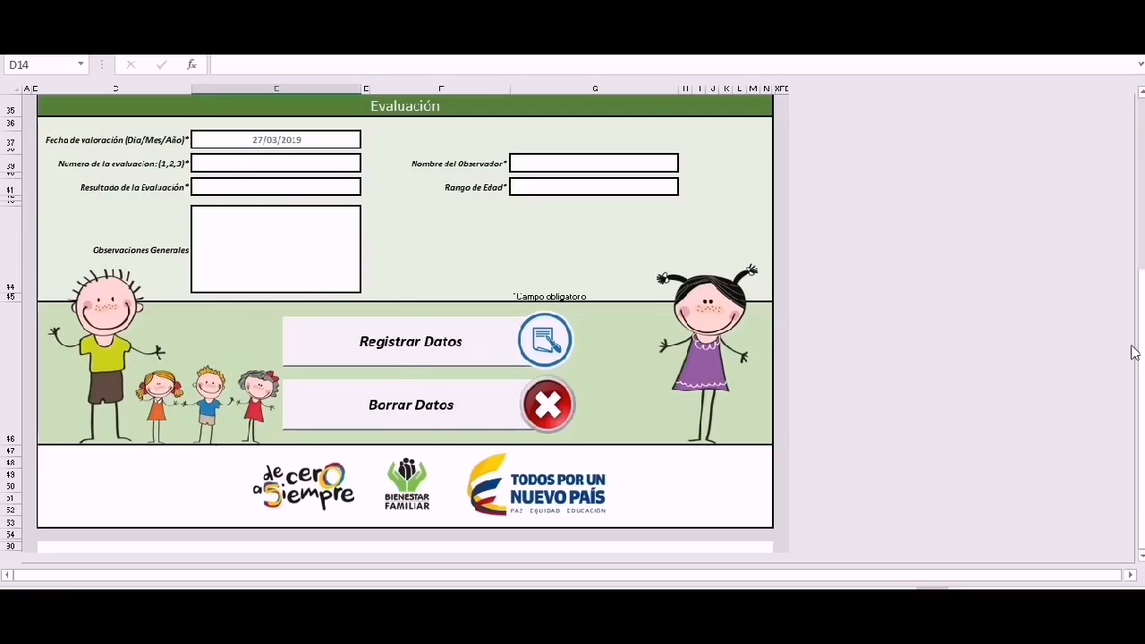
pyautogui.moveTo(1134, 351); pyautogui.dragTo(1134, 178)
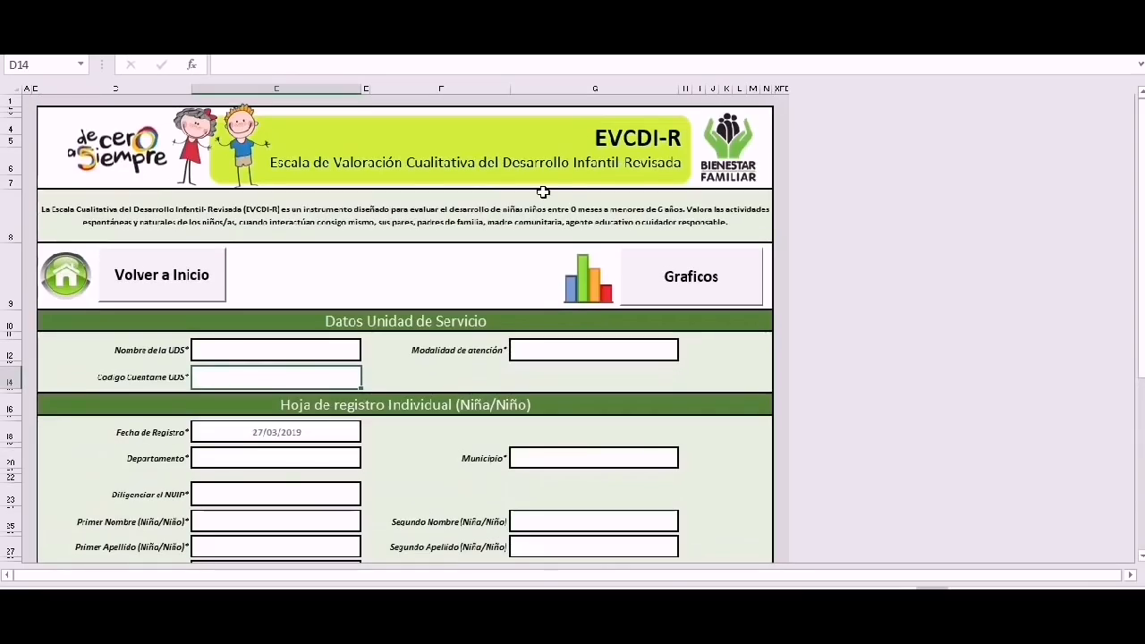
pyautogui.click(203, 274)
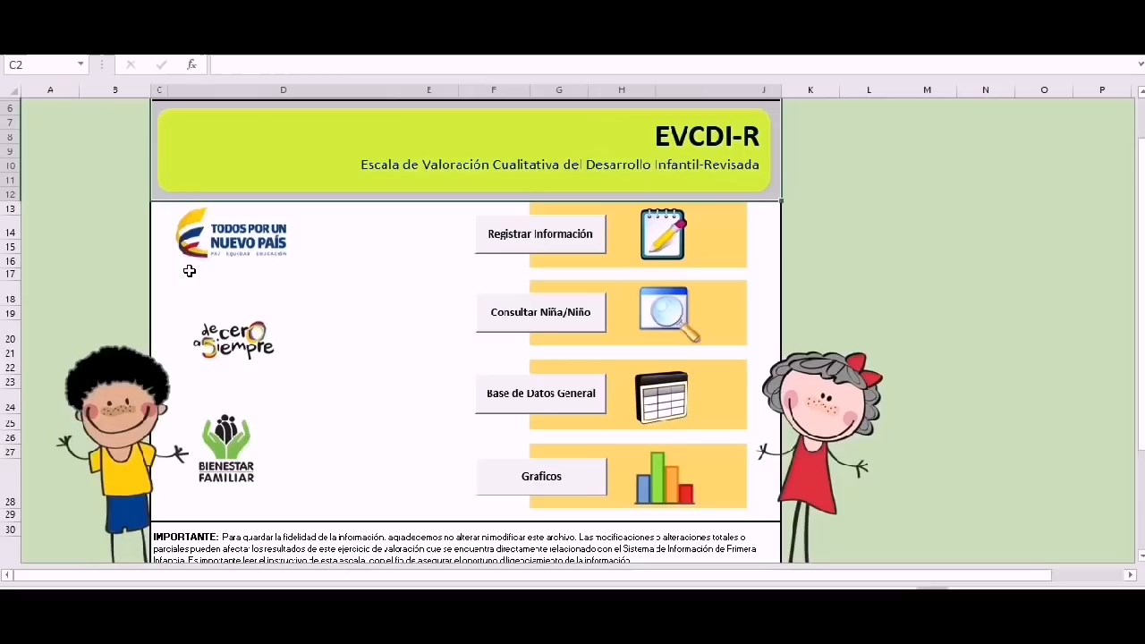
pyautogui.click(515, 394)
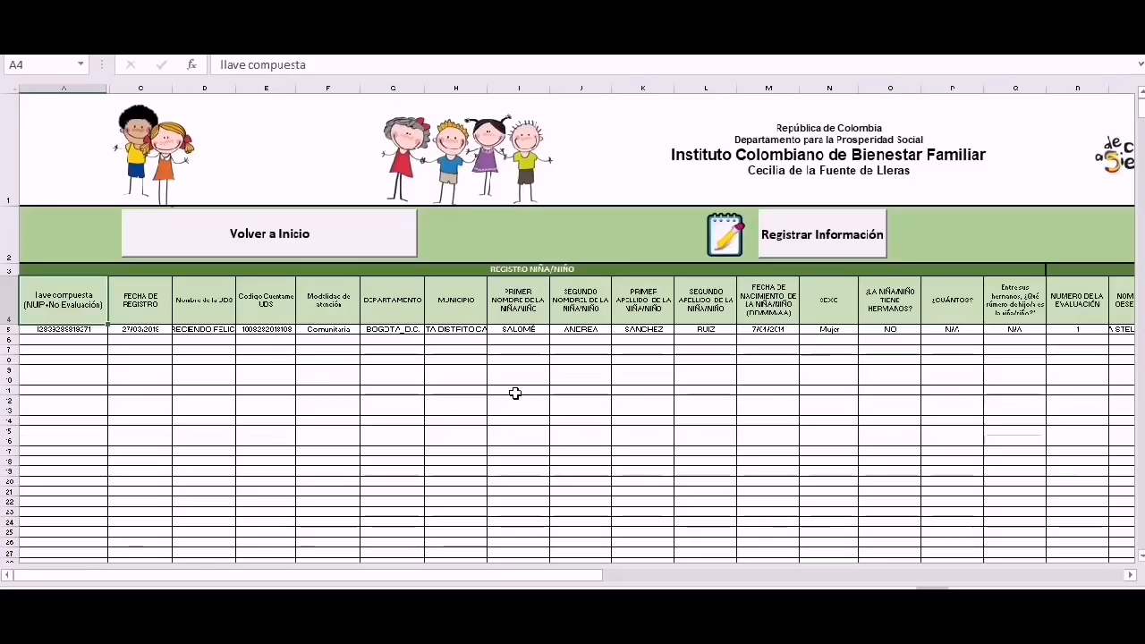
pyautogui.click(86, 332)
pyautogui.press('Down')
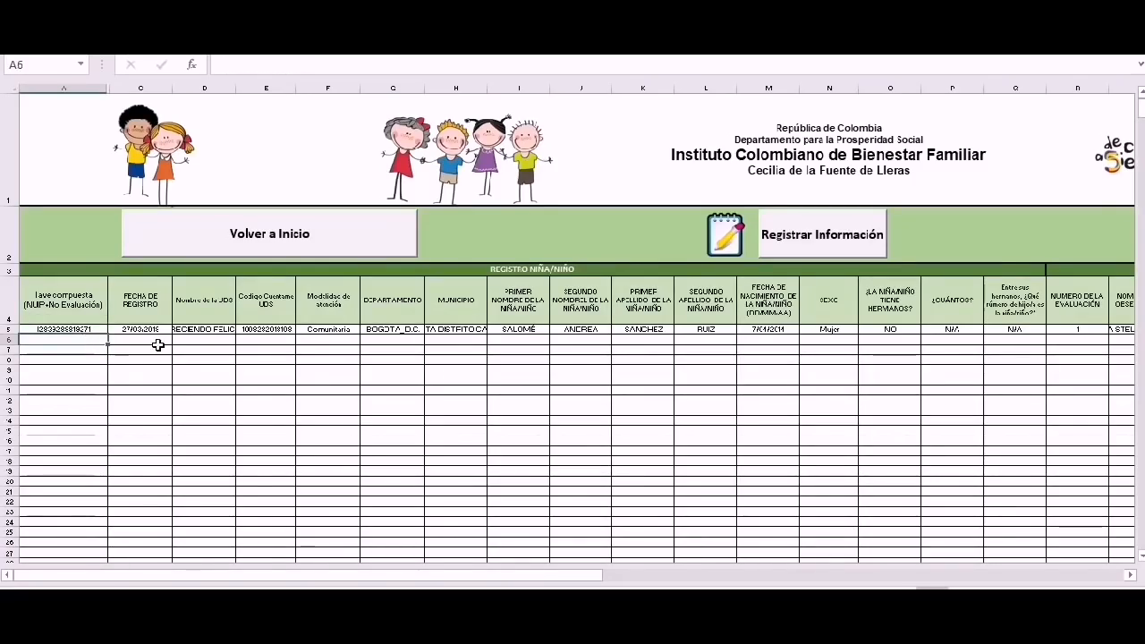
pyautogui.click(7, 329)
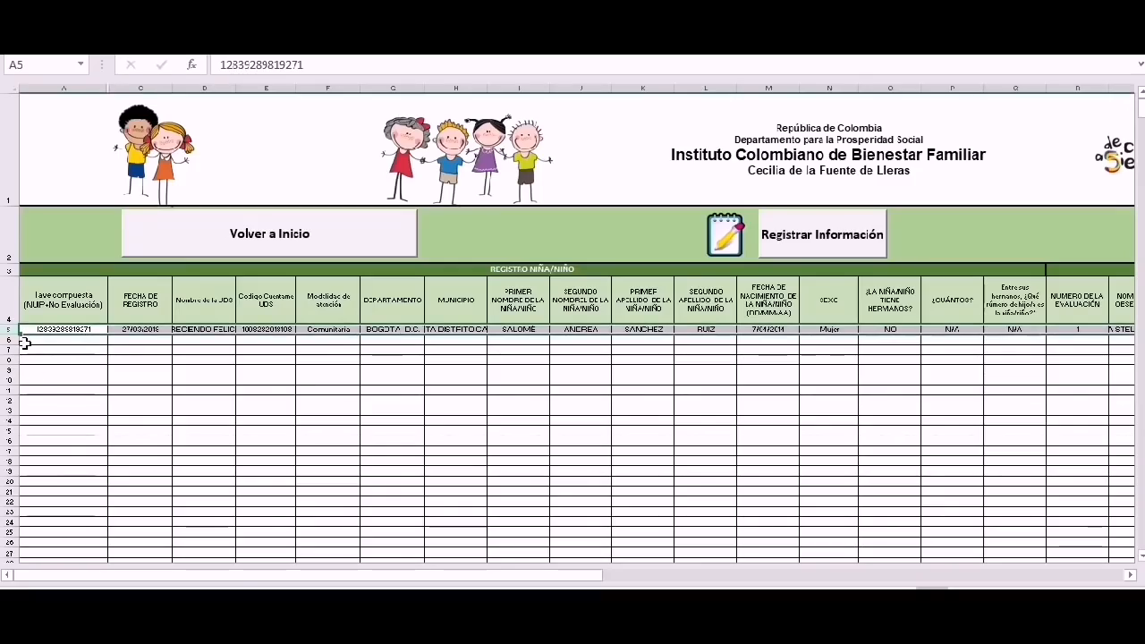
pyautogui.click(25, 342)
pyautogui.click(29, 352)
pyautogui.click(34, 368)
pyautogui.click(40, 382)
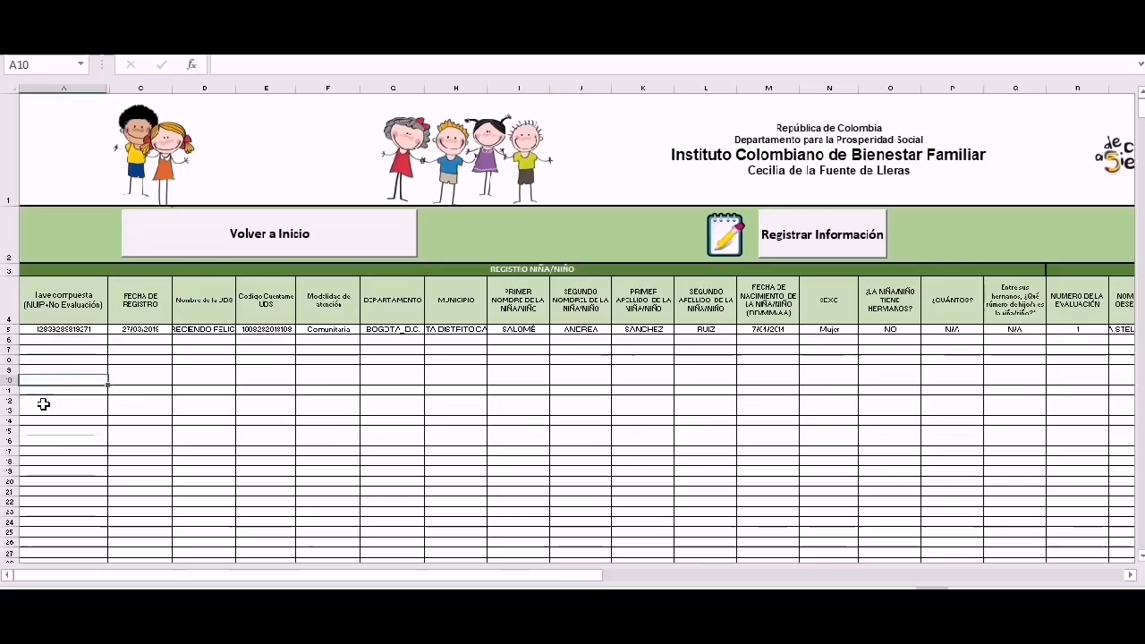
pyautogui.click(43, 402)
pyautogui.click(48, 420)
pyautogui.click(53, 438)
pyautogui.click(53, 462)
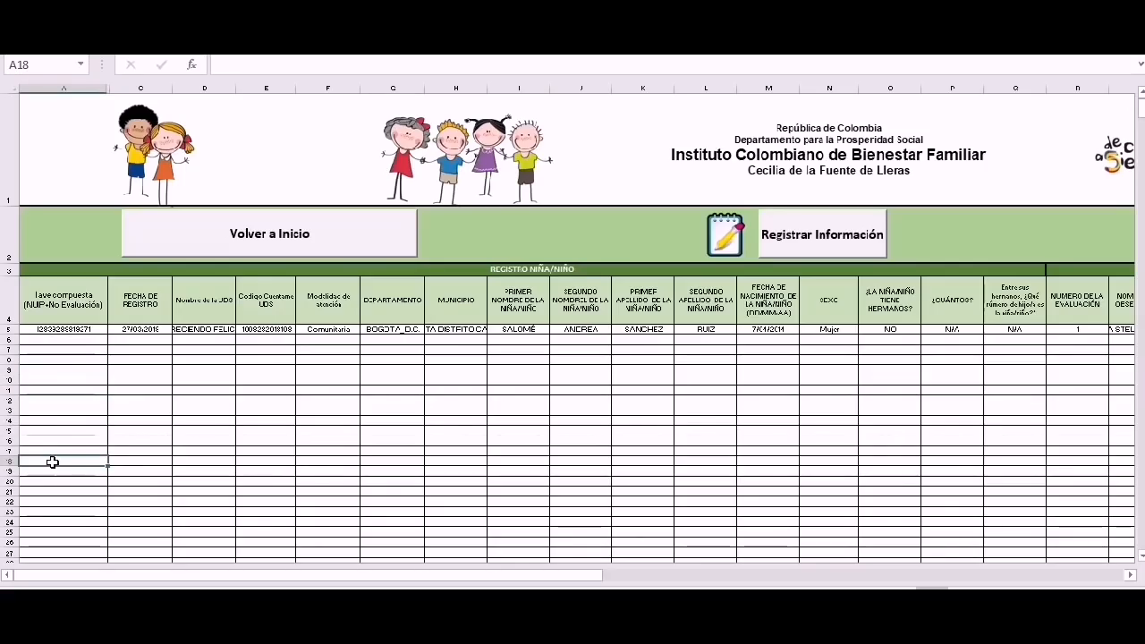
pyautogui.click(7, 461)
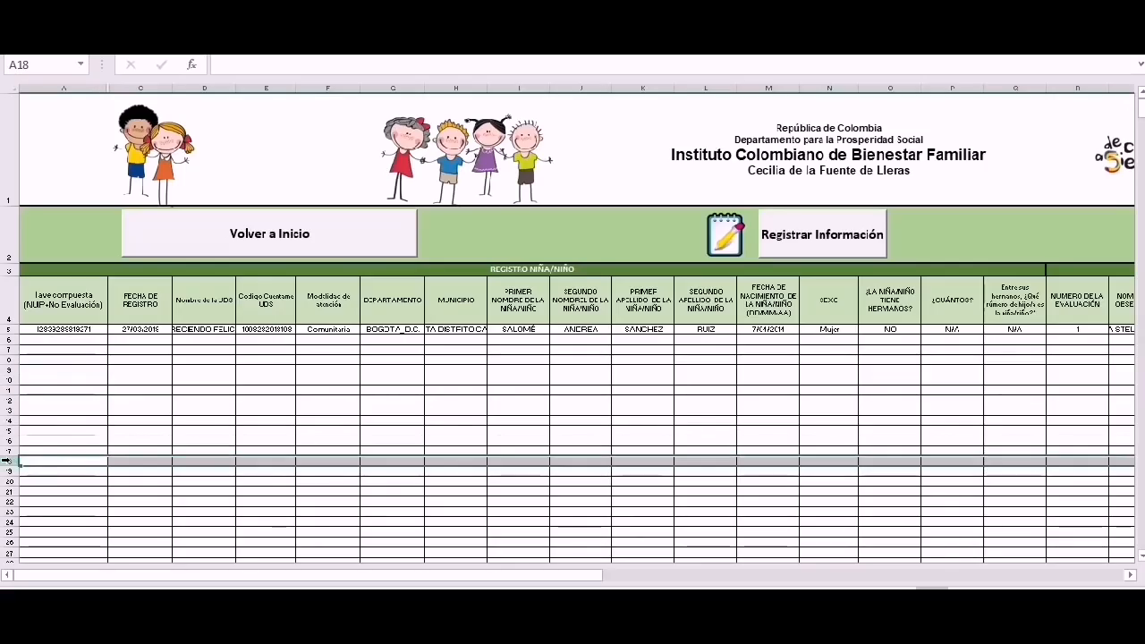
pyautogui.click(193, 406)
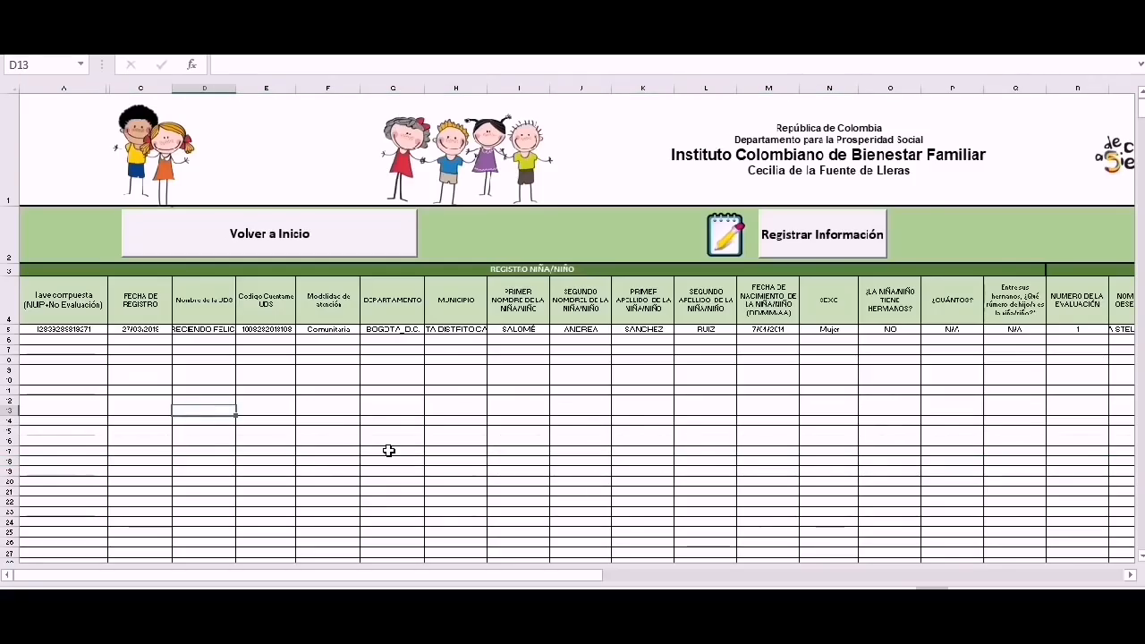
pyautogui.click(95, 329)
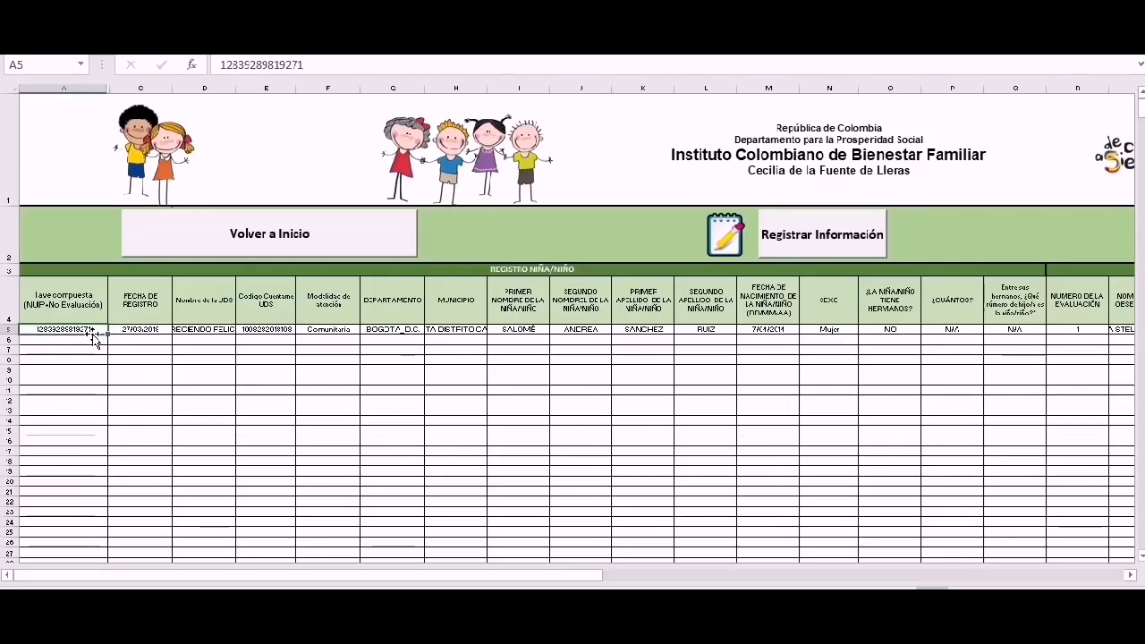
pyautogui.press('Right')
pyautogui.press('Right')
pyautogui.press('Right')
pyautogui.press('Right')
pyautogui.press('Right')
pyautogui.press('Right')
pyautogui.press('Right')
pyautogui.press('Right')
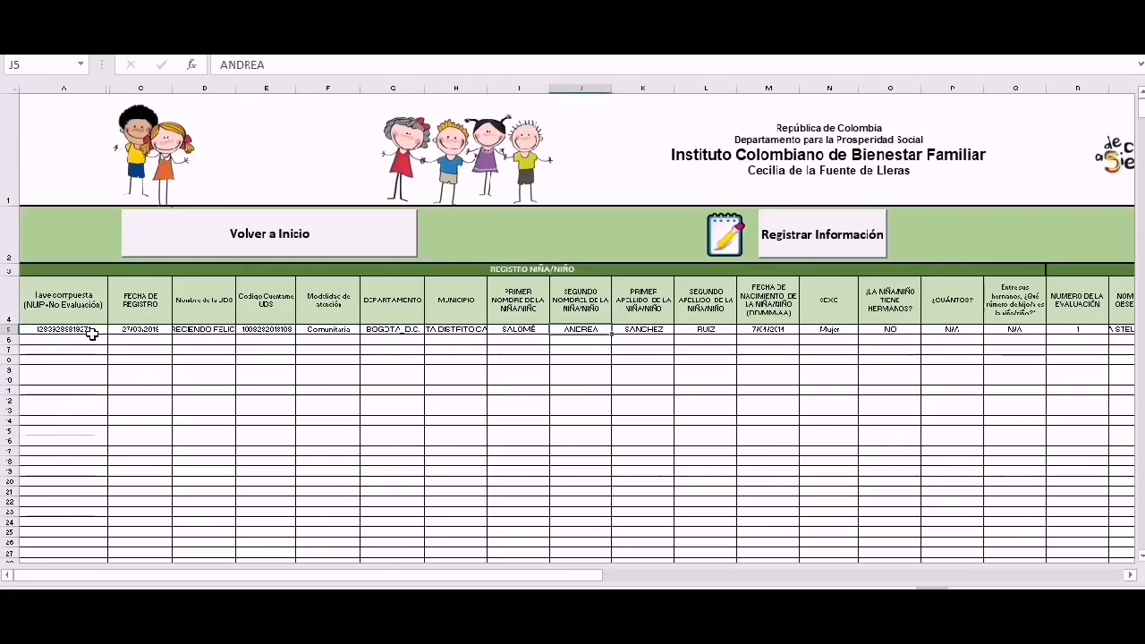
pyautogui.press('Right')
pyautogui.press('Right')
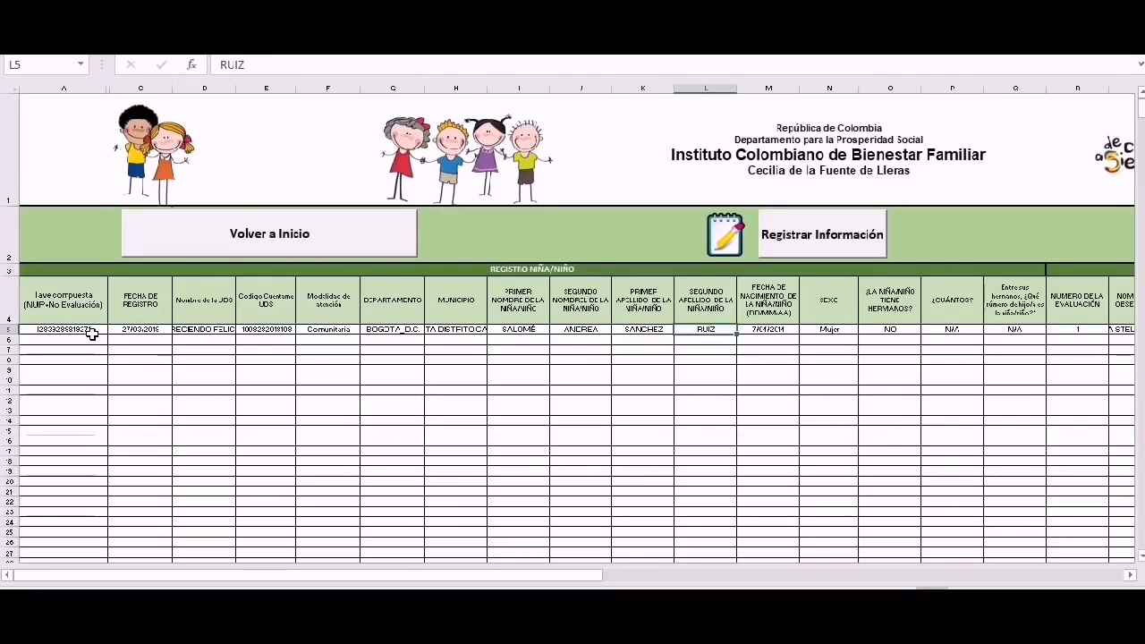
pyautogui.press('Right')
pyautogui.press('Right')
pyautogui.press('Right')
pyautogui.press('Right')
pyautogui.press('Right')
pyautogui.press('Right')
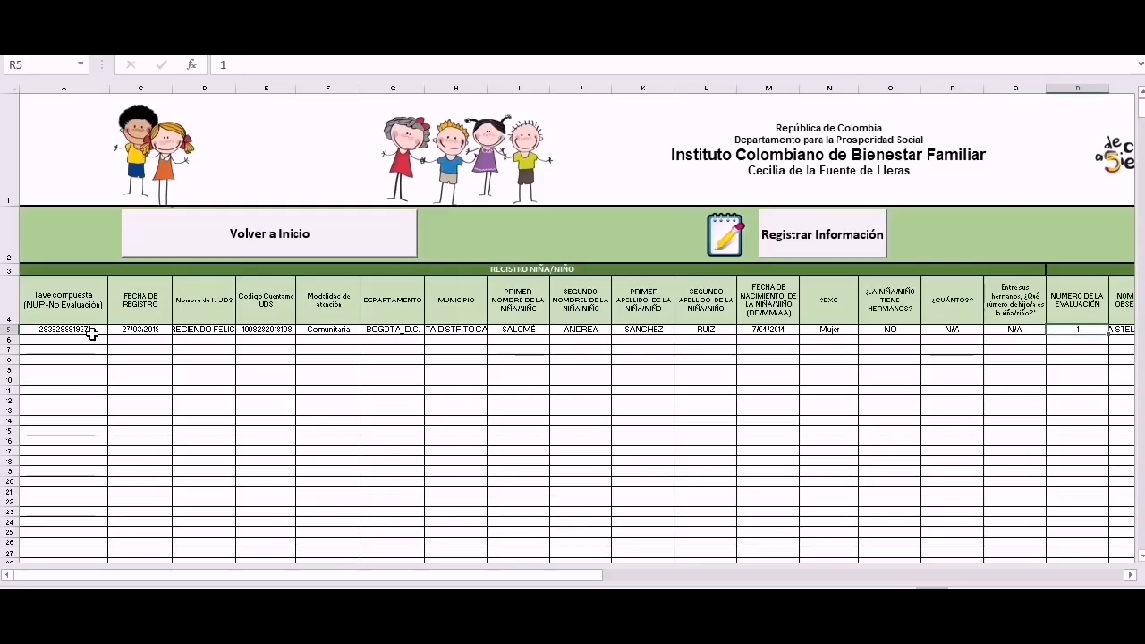
pyautogui.press('Left')
pyautogui.press('Left')
pyautogui.press('Left')
pyautogui.press('Left')
pyautogui.press('Left')
pyautogui.press('Left')
pyautogui.press('Left')
pyautogui.press('Left')
pyautogui.press('Left')
pyautogui.press('Left')
pyautogui.press('Left')
pyautogui.press('Left')
pyautogui.press('Left')
pyautogui.press('Left')
pyautogui.press('Left')
pyautogui.press('Left')
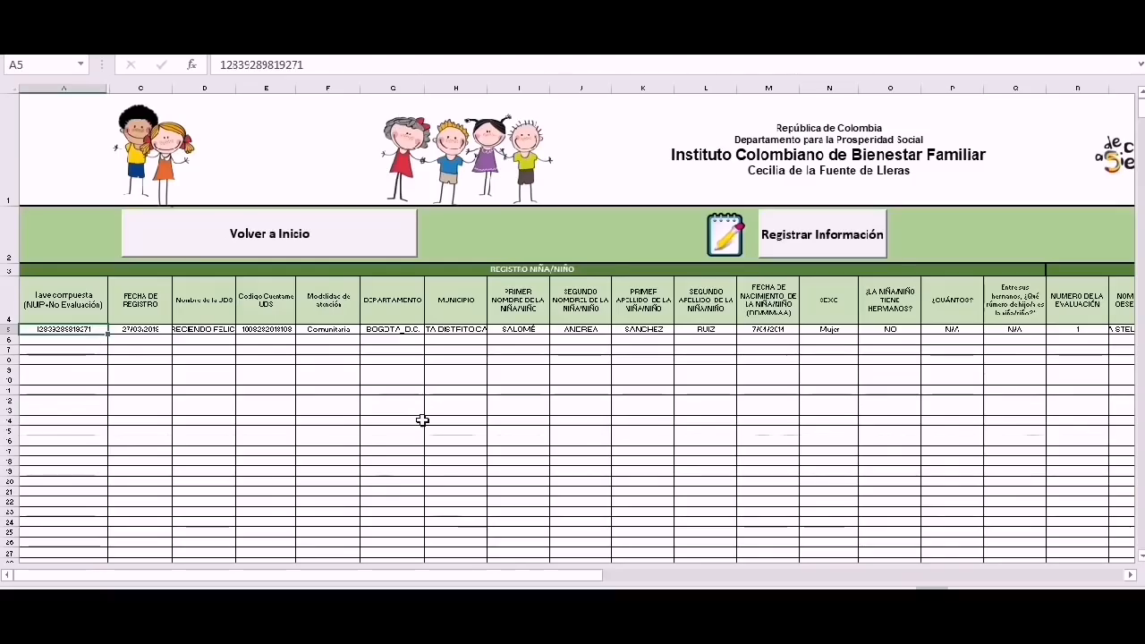
pyautogui.click(341, 238)
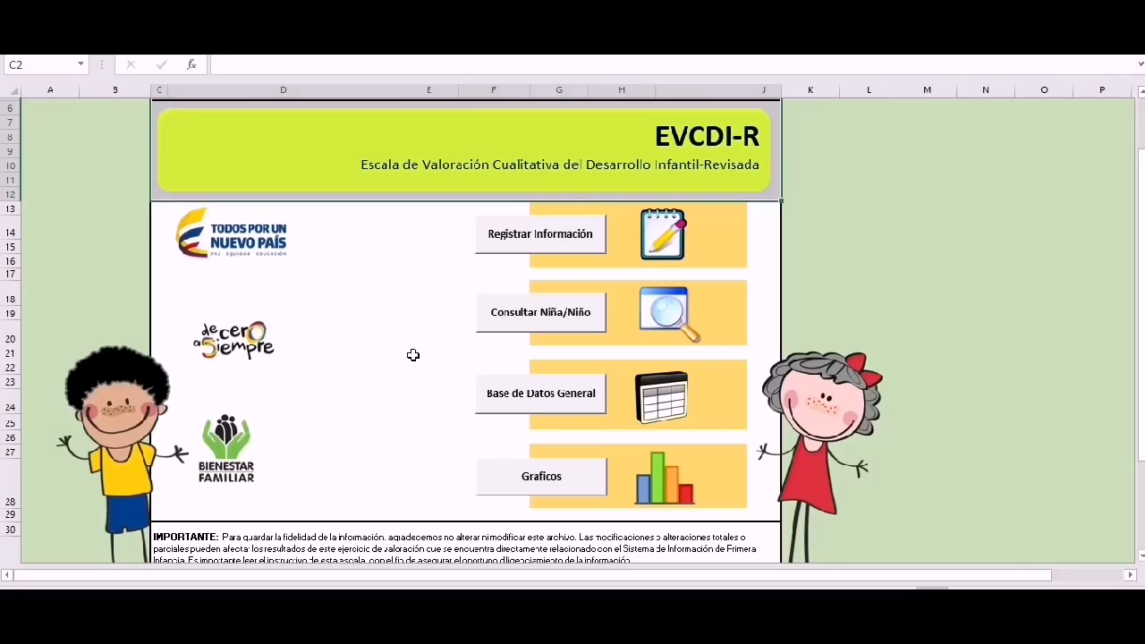
pyautogui.click(513, 320)
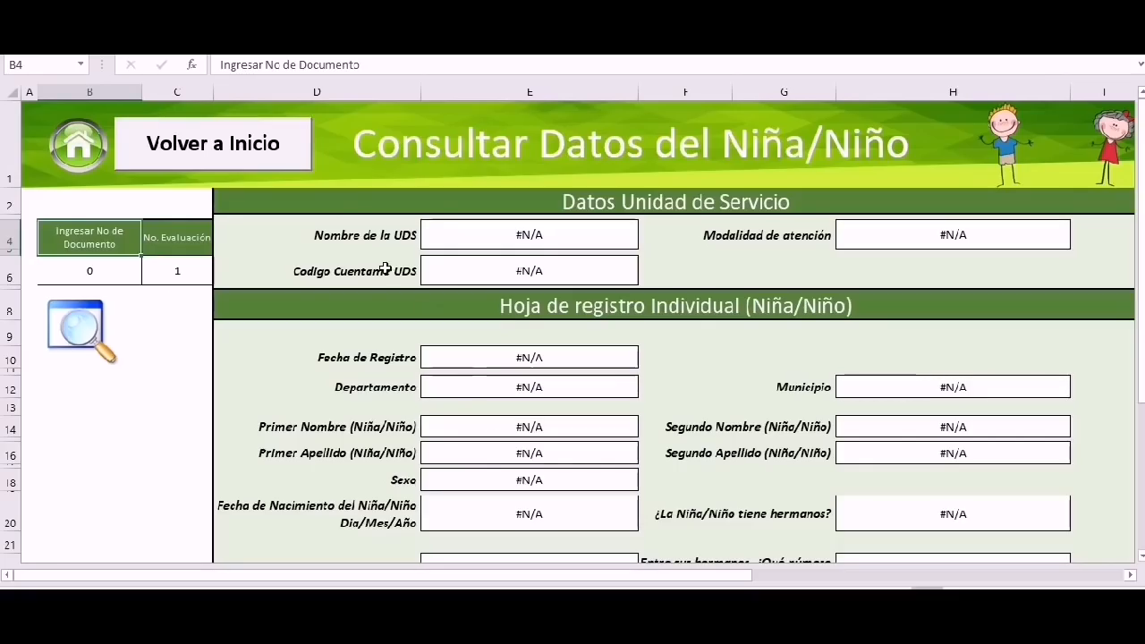
pyautogui.click(283, 152)
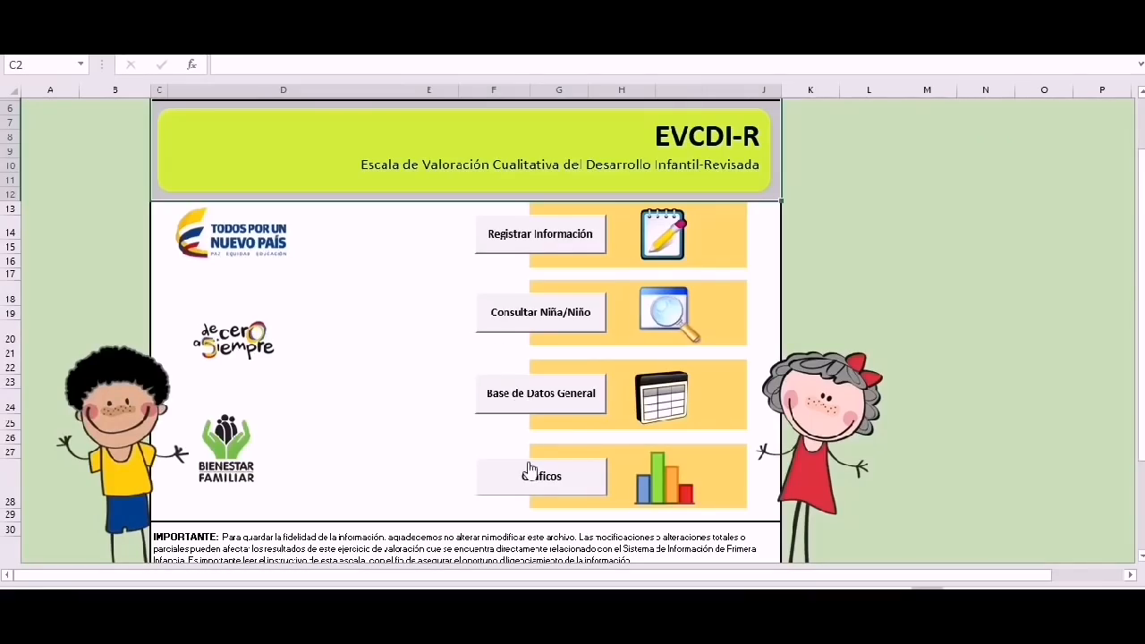
pyautogui.click(537, 481)
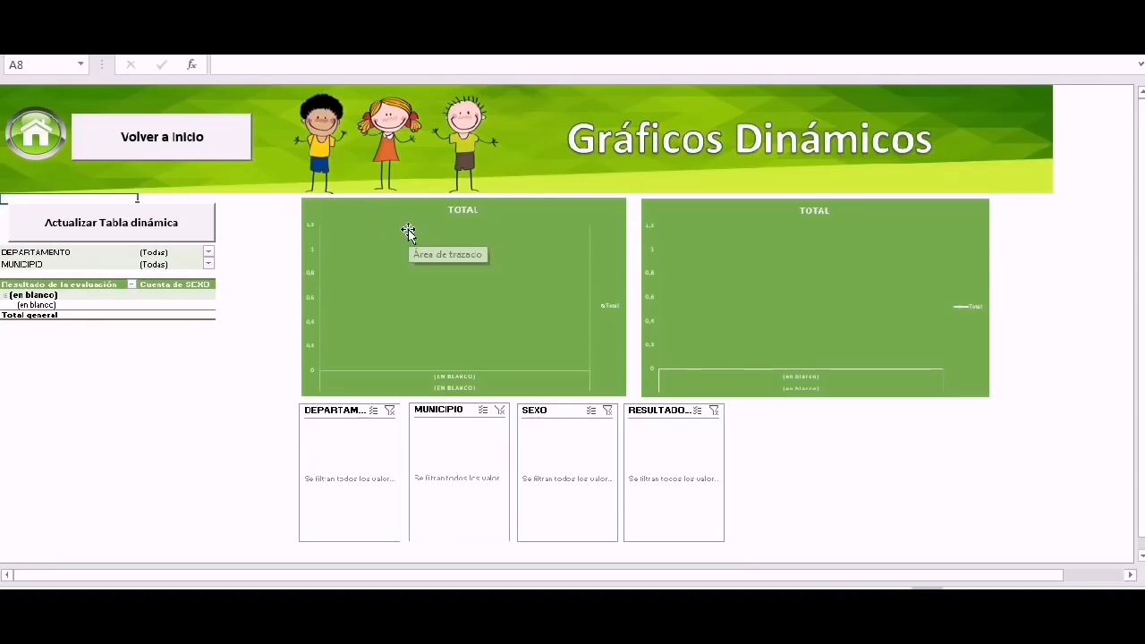
pyautogui.click(213, 146)
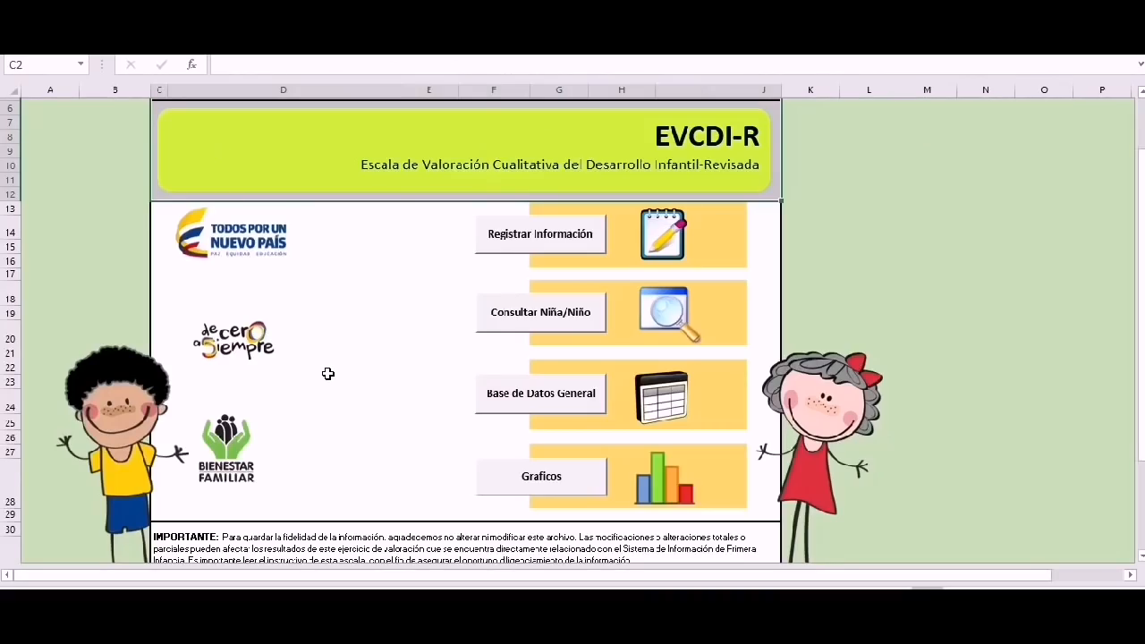